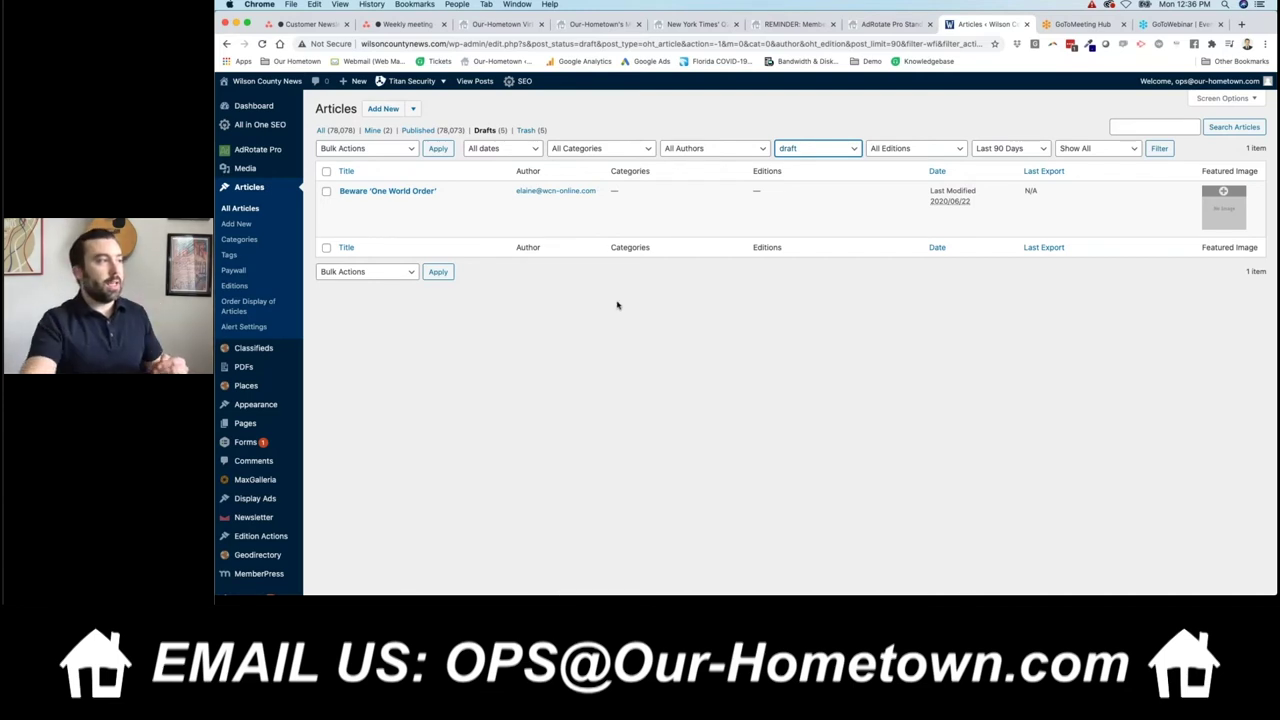
Start a new article, open its publish date settings, and return to the list of all articles
{"action": "key", "text": "Return"}
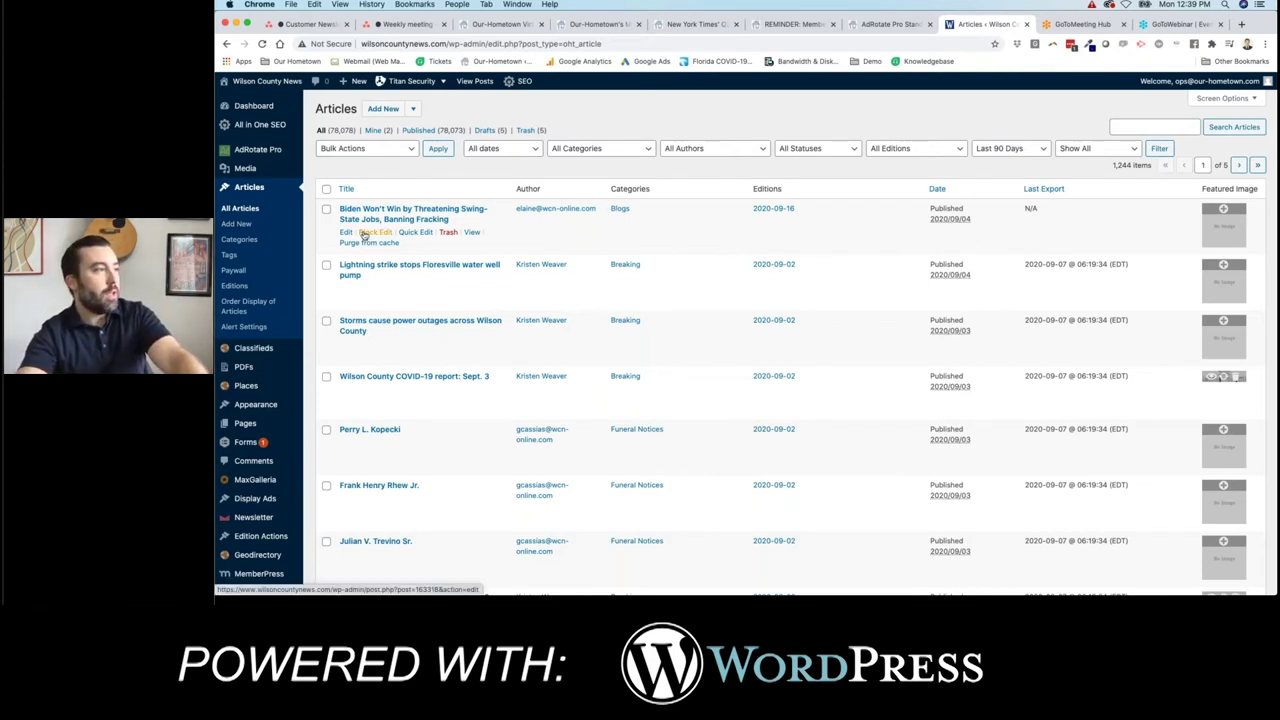
{"action": "left_click", "coordinate": [368, 188]}
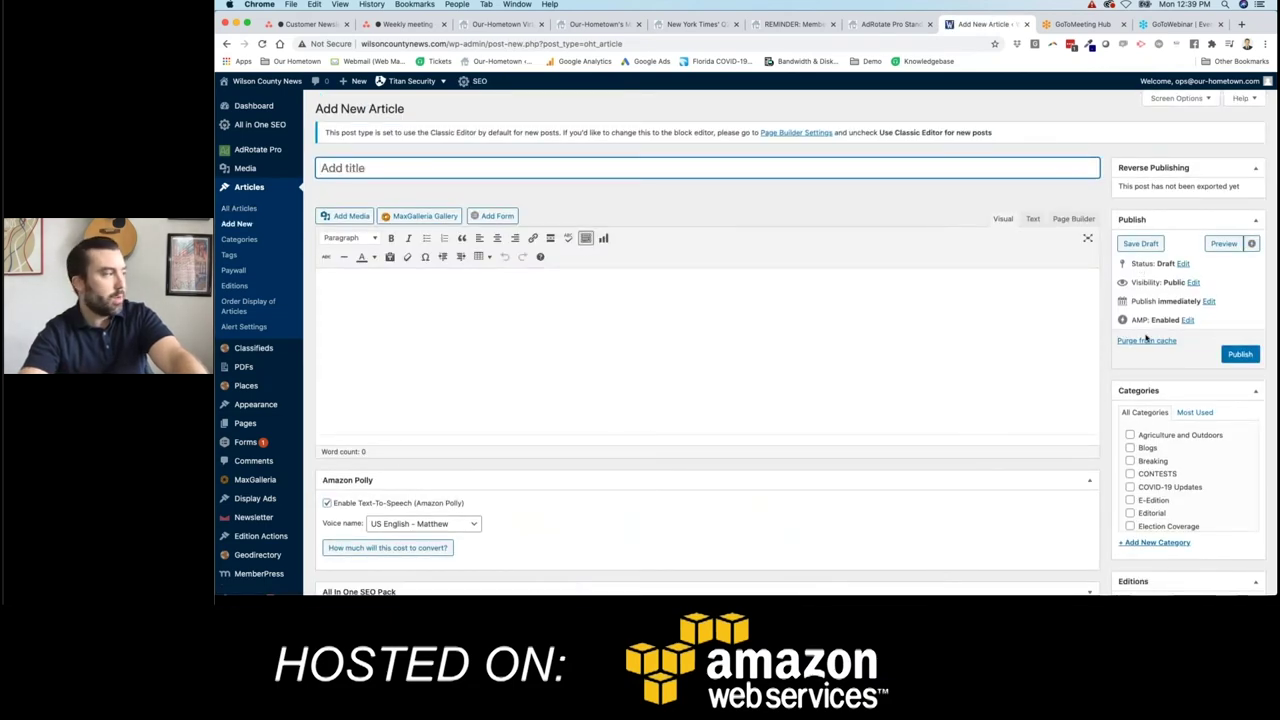
{"action": "left_click", "coordinate": [1209, 301]}
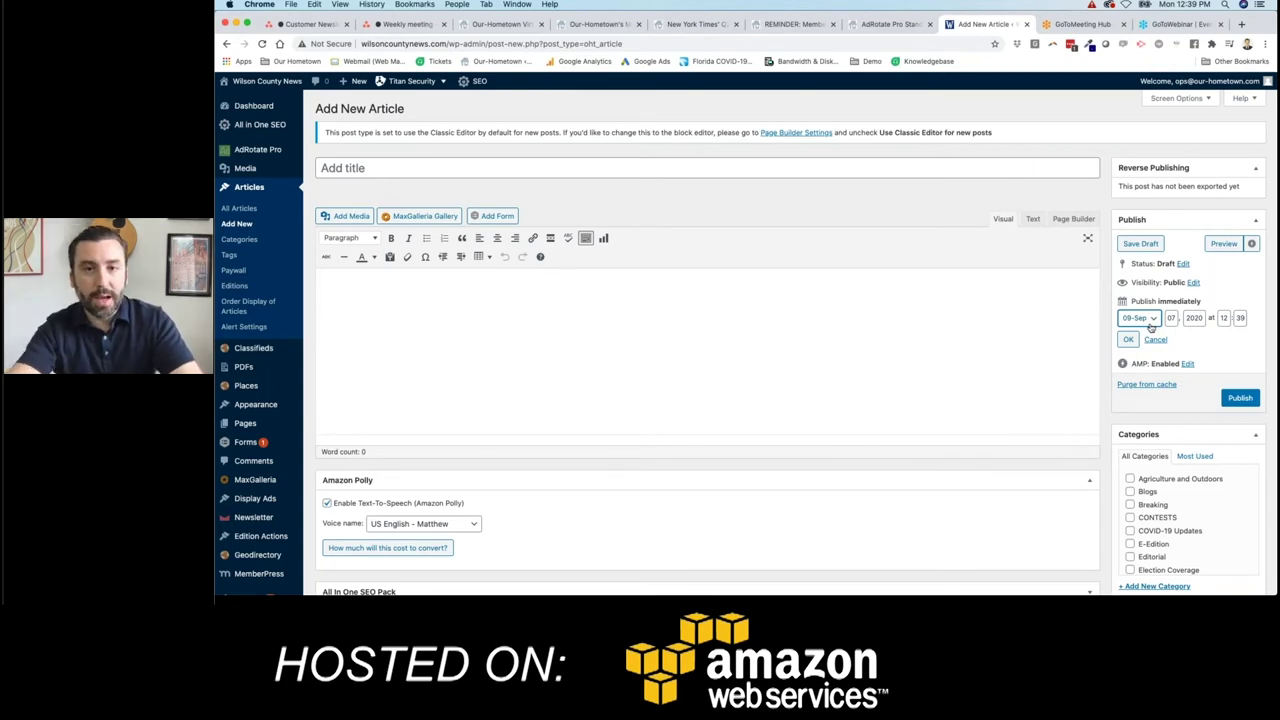
{"action": "left_click", "coordinate": [241, 189]}
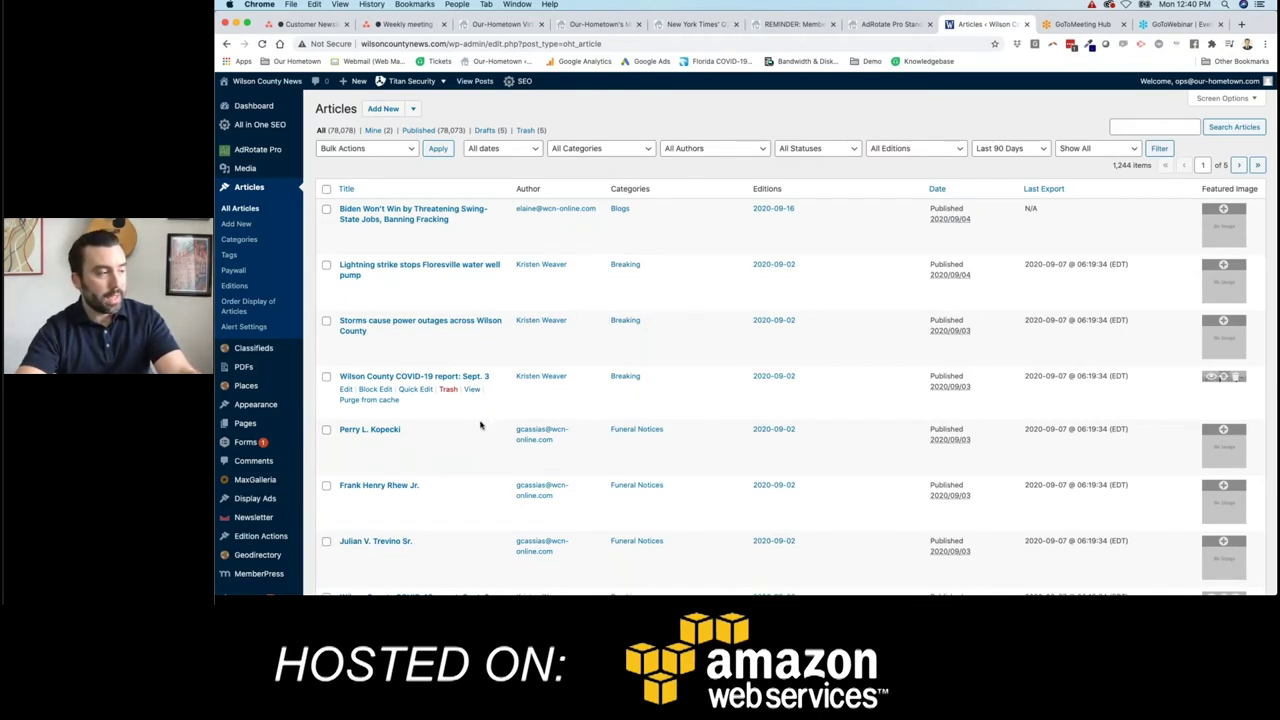
Open the site's Reverse Publishing export page
{"action": "mouse_move", "coordinate": [253, 519]}
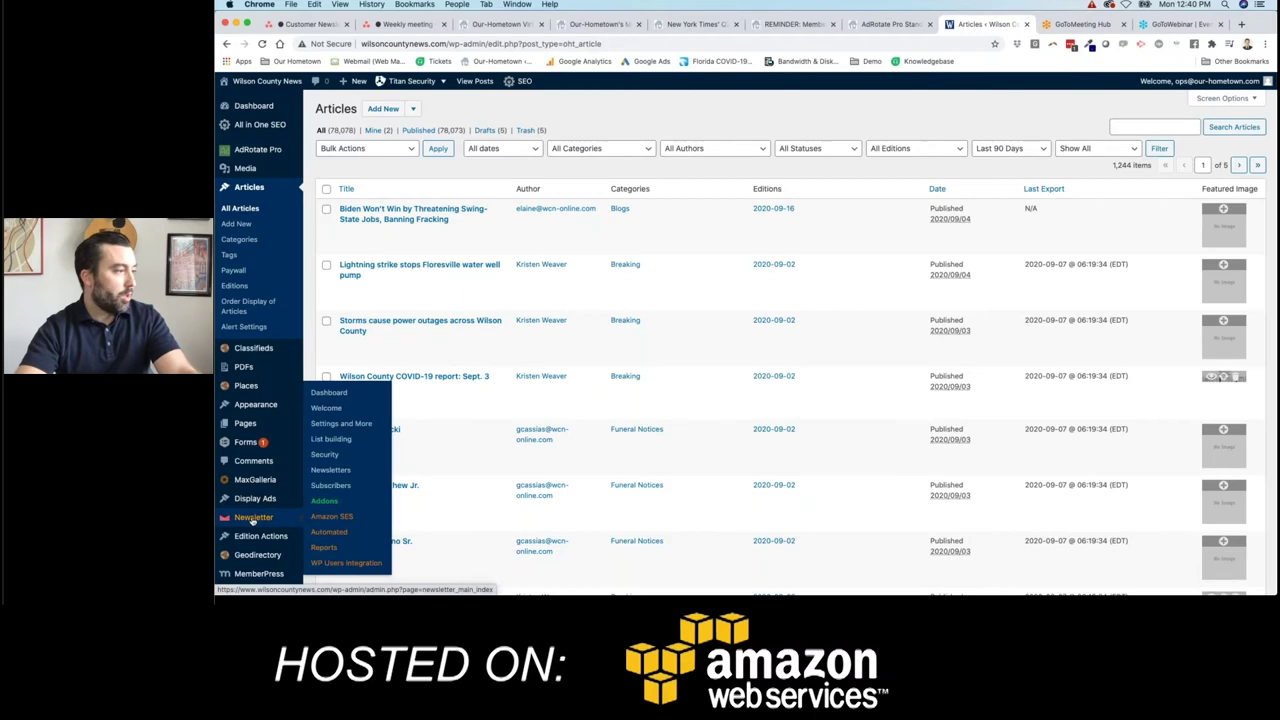
{"action": "scroll", "coordinate": [253, 519], "scroll_direction": "down", "scroll_amount": 10}
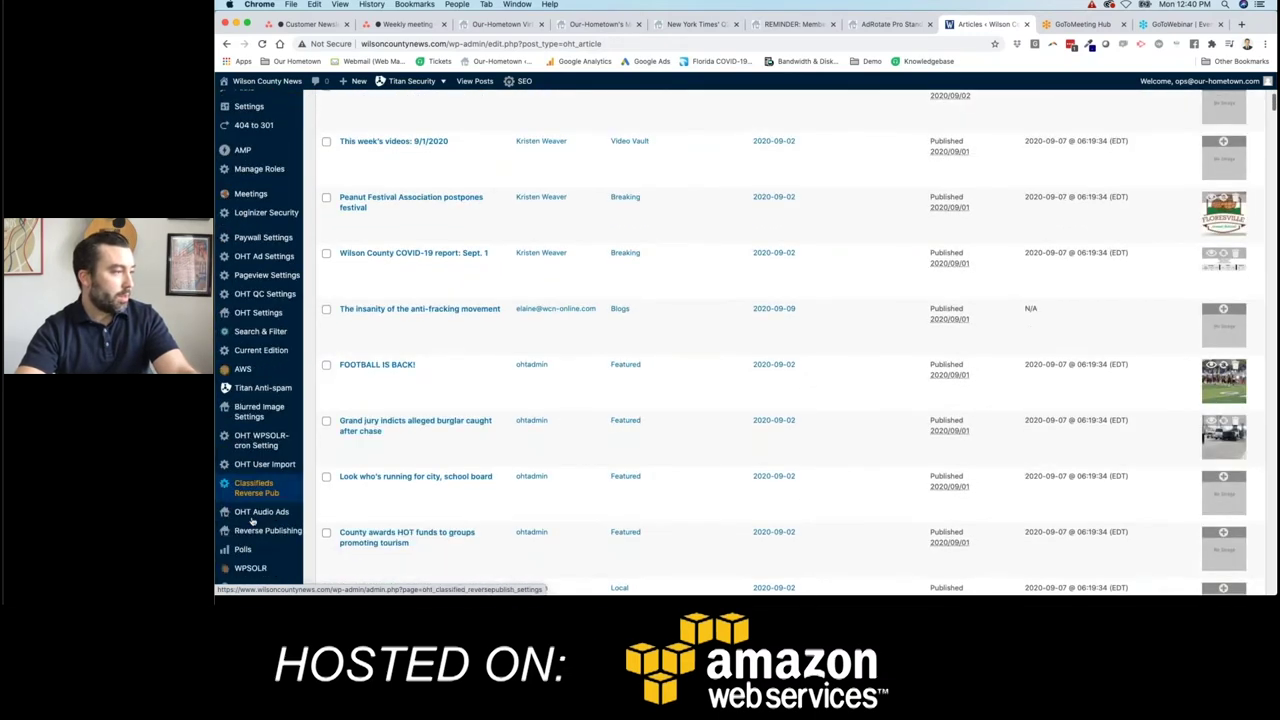
{"action": "scroll", "coordinate": [253, 519], "scroll_direction": "down", "scroll_amount": 2}
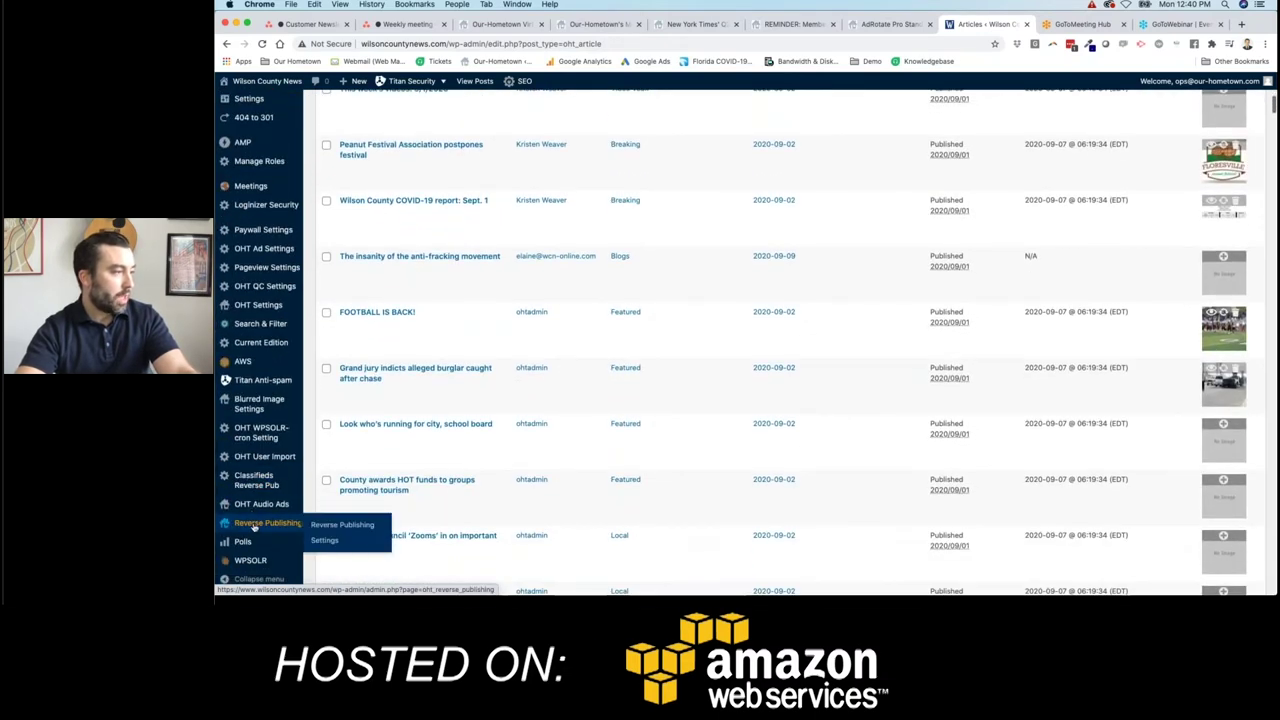
{"action": "left_click", "coordinate": [346, 526]}
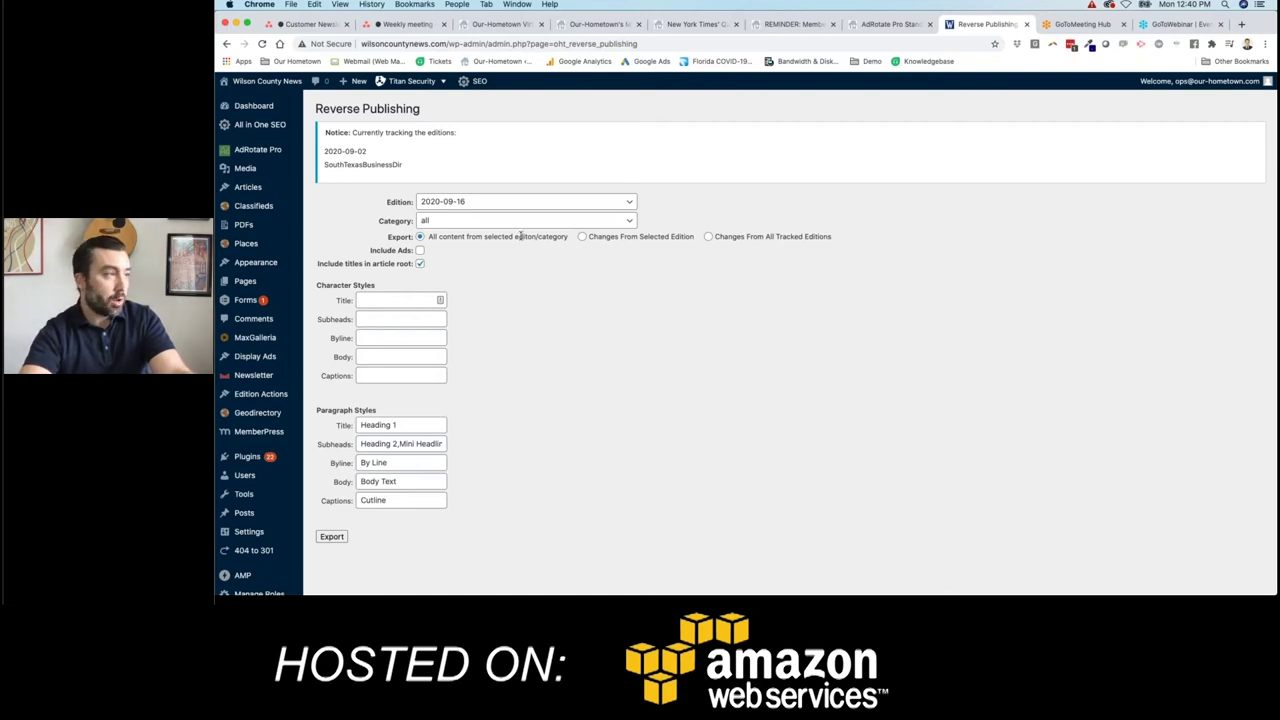
Choose the 2020-08-26 edition for the export and keep the category on all
{"action": "scroll", "coordinate": [266, 513], "scroll_direction": "down", "scroll_amount": 1}
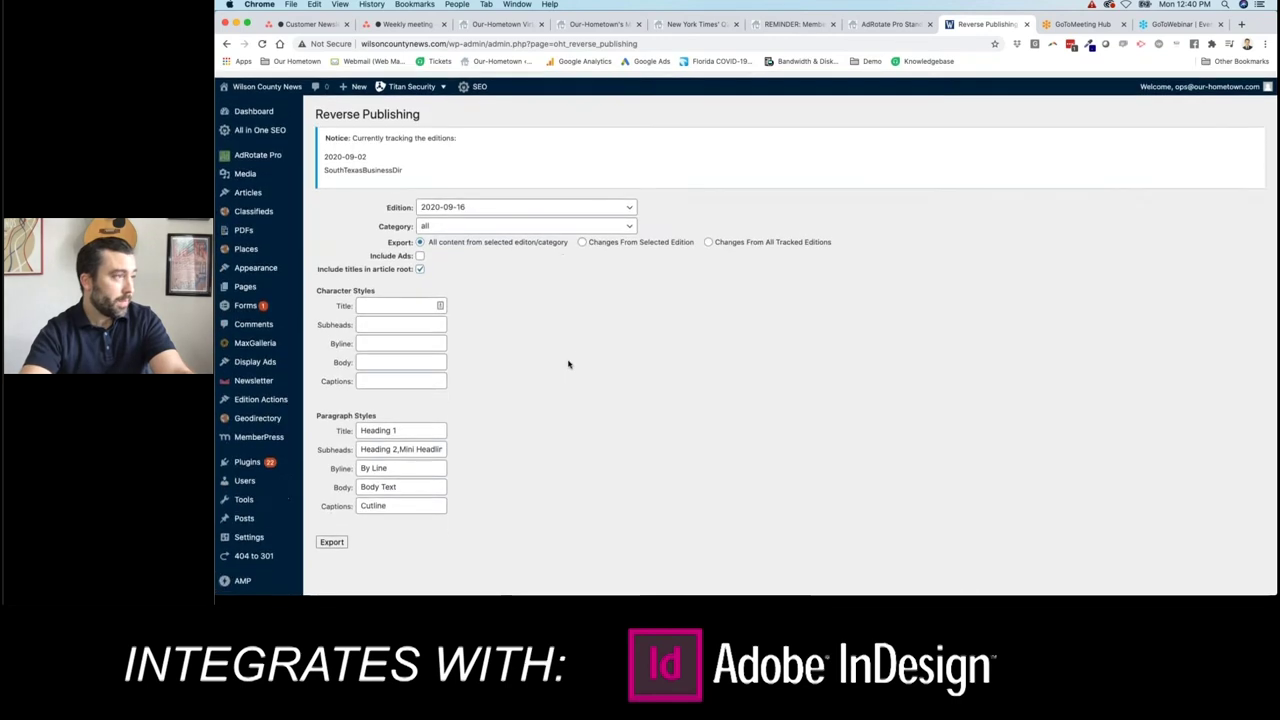
{"action": "scroll", "coordinate": [530, 320], "scroll_direction": "down", "scroll_amount": 1}
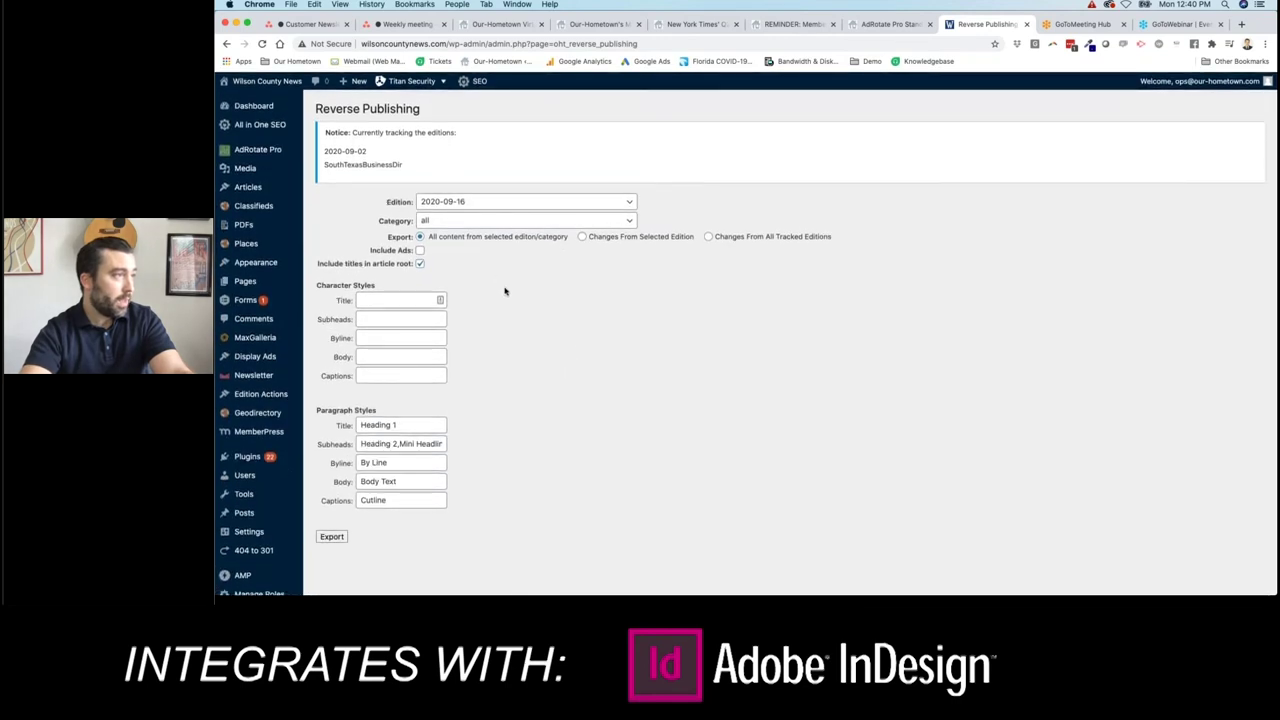
{"action": "left_click", "coordinate": [468, 204]}
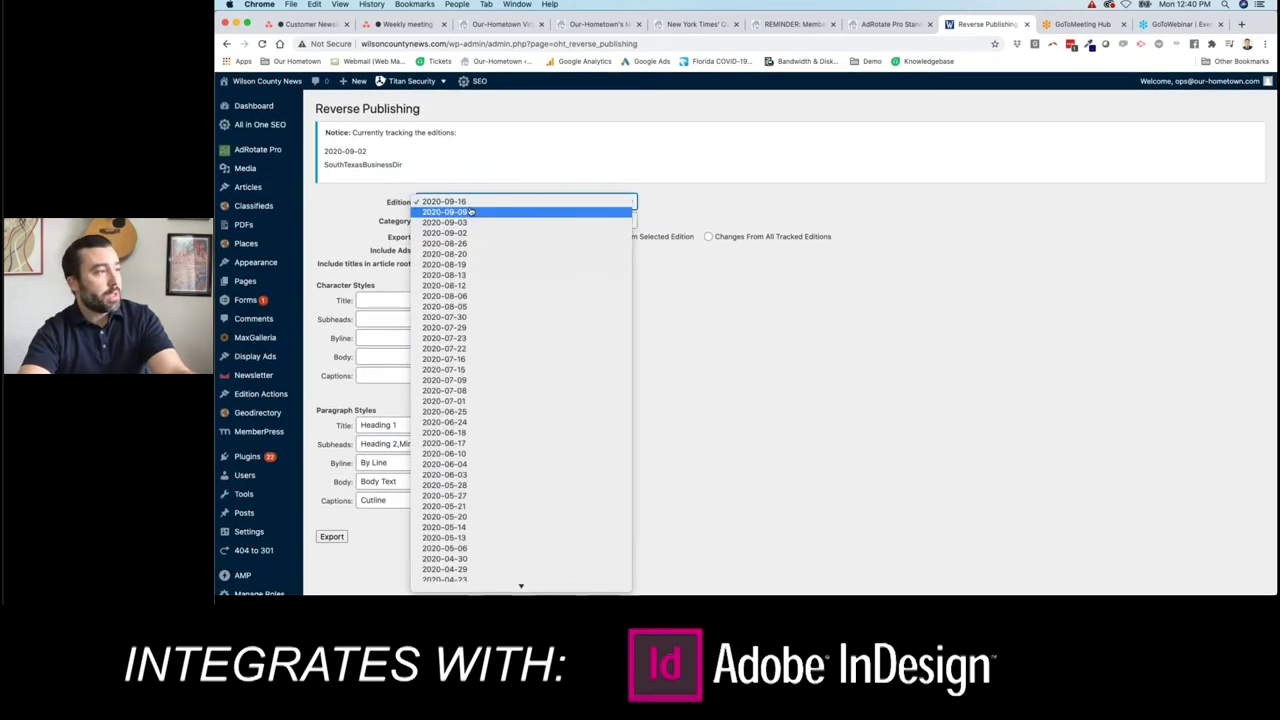
{"action": "left_click", "coordinate": [460, 245]}
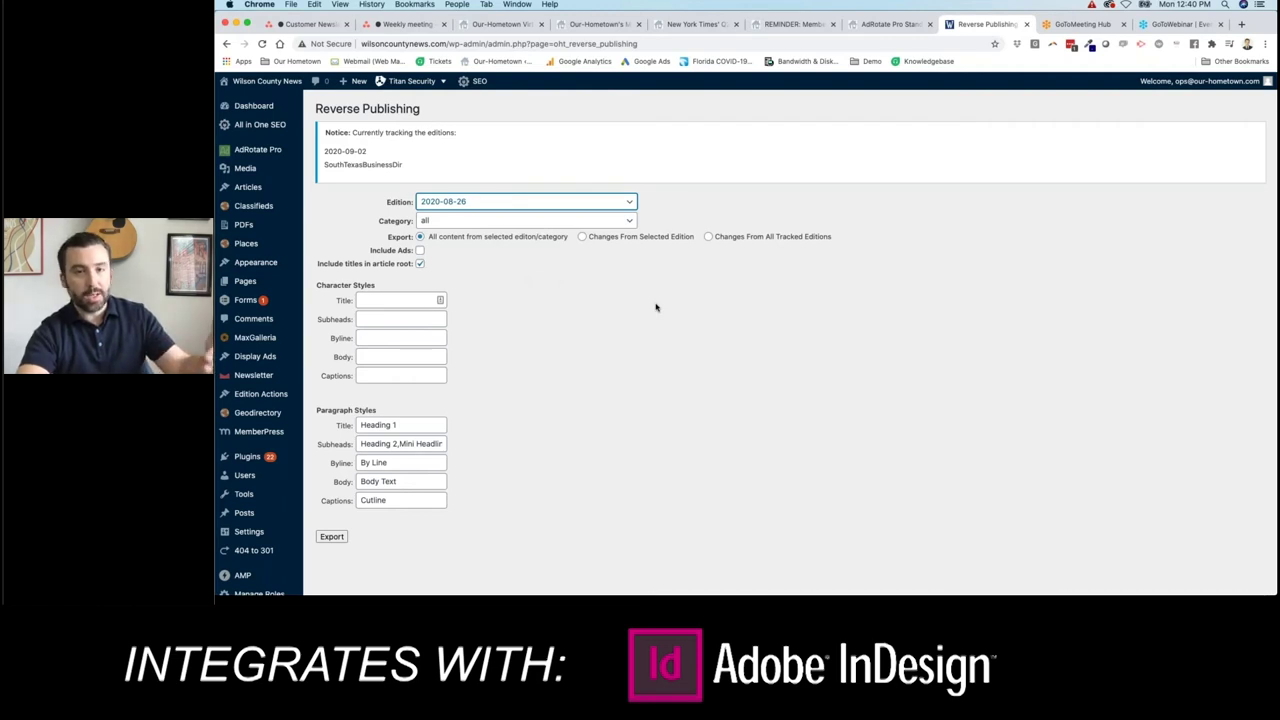
{"action": "left_click", "coordinate": [491, 204]}
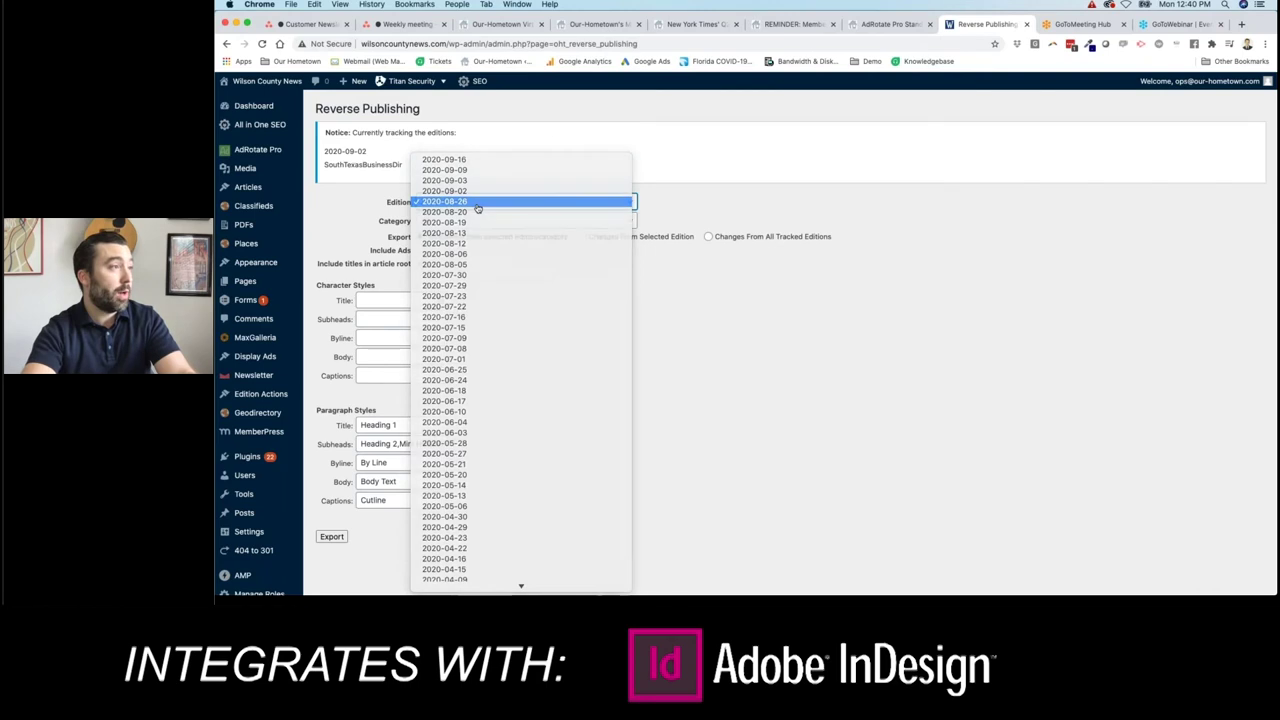
{"action": "left_click", "coordinate": [477, 201]}
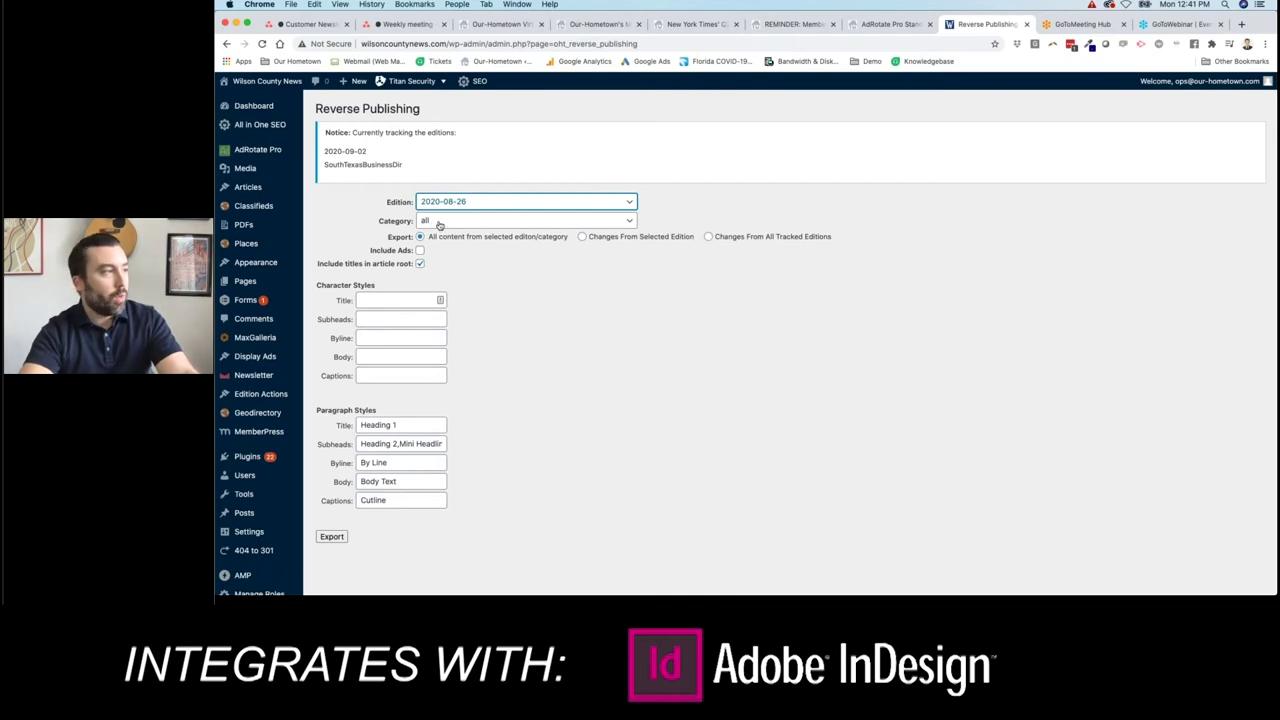
{"action": "left_click", "coordinate": [437, 221]}
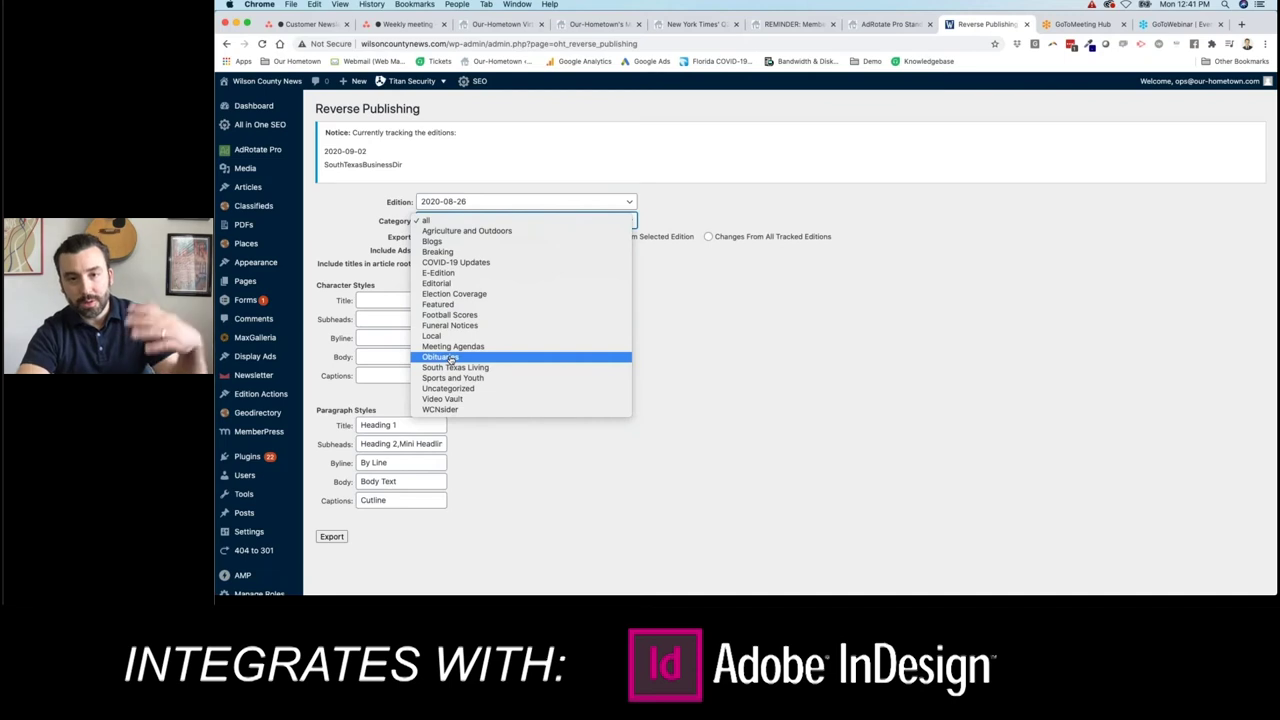
{"action": "left_click", "coordinate": [737, 314]}
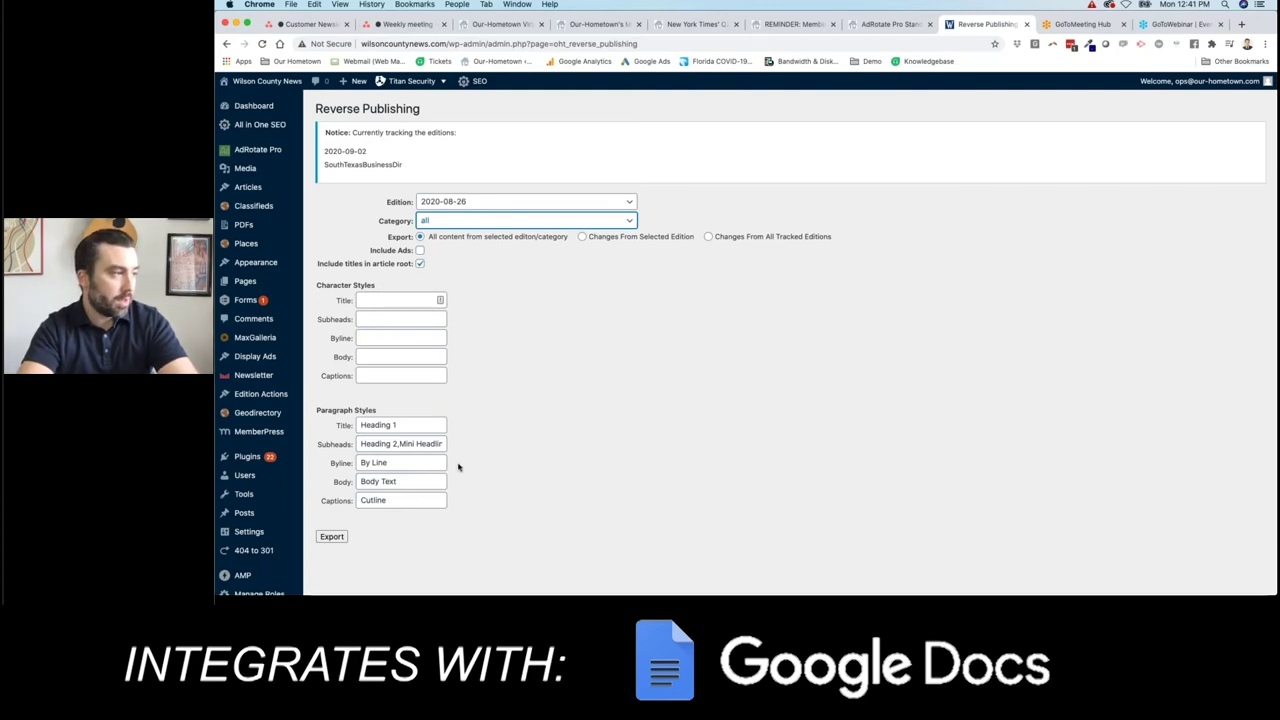
Export all content of the chosen edition with Heading 1 as the title paragraph style
{"action": "left_click", "coordinate": [405, 427]}
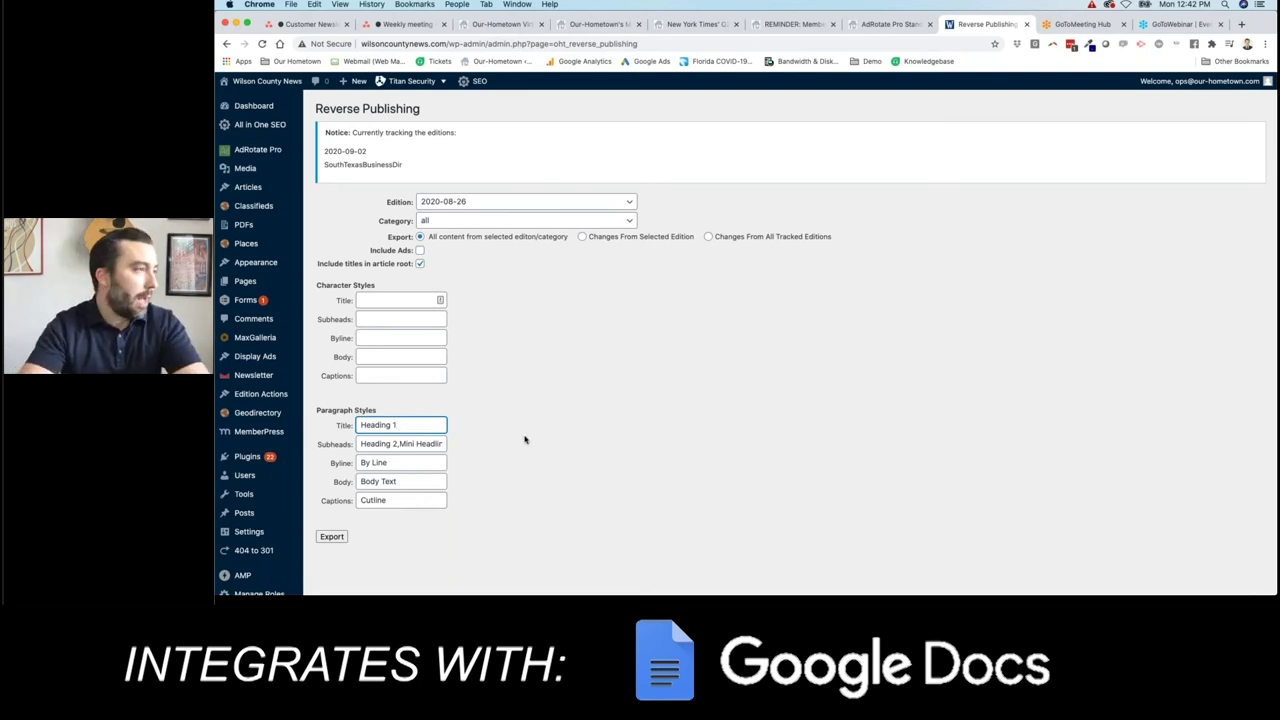
{"action": "scroll", "coordinate": [549, 201], "scroll_direction": "down", "scroll_amount": 1}
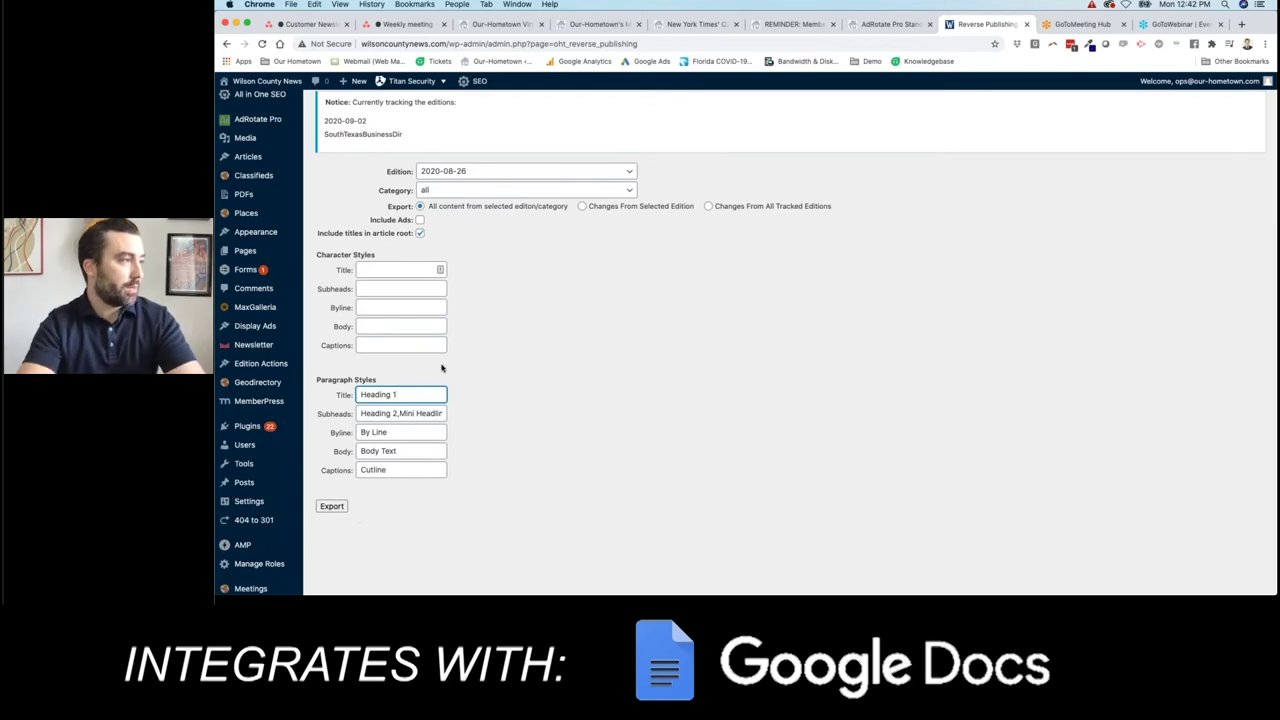
{"action": "left_click", "coordinate": [333, 507]}
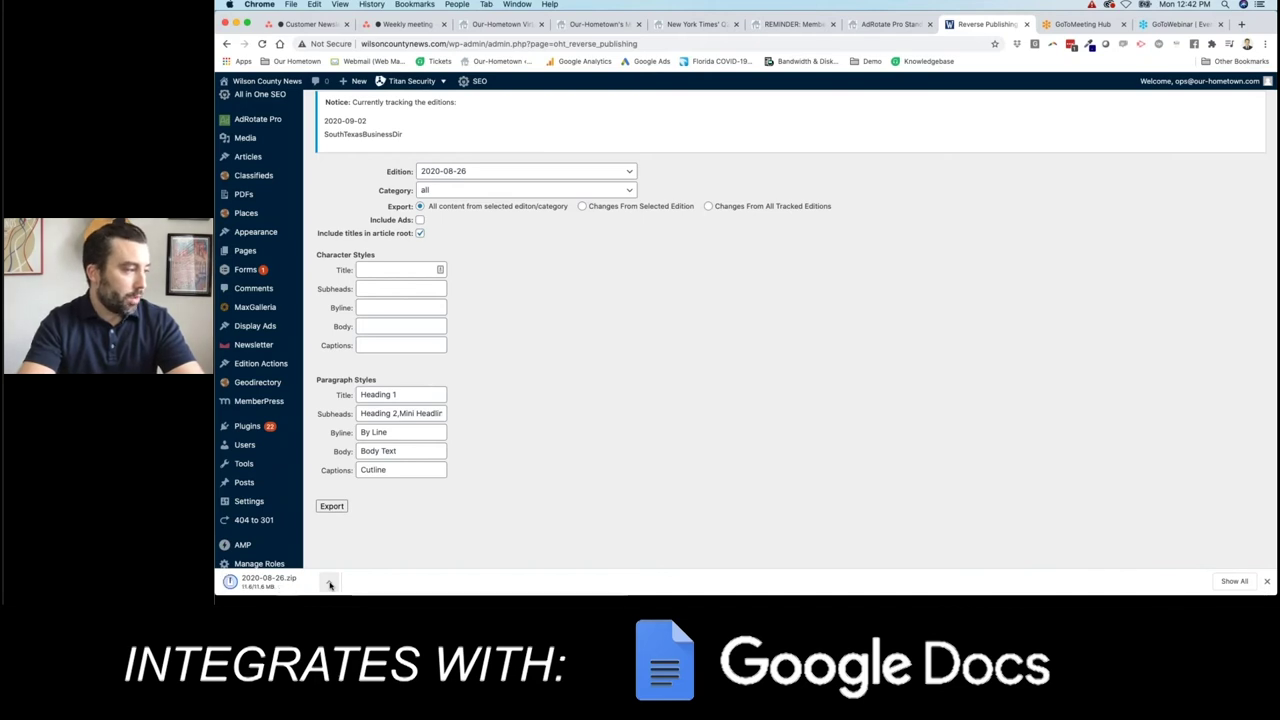
Show the downloaded 2020-08-26.zip in Finder and extract it in the Downloads folder
{"action": "left_click", "coordinate": [329, 583]}
{"action": "left_click", "coordinate": [366, 567]}
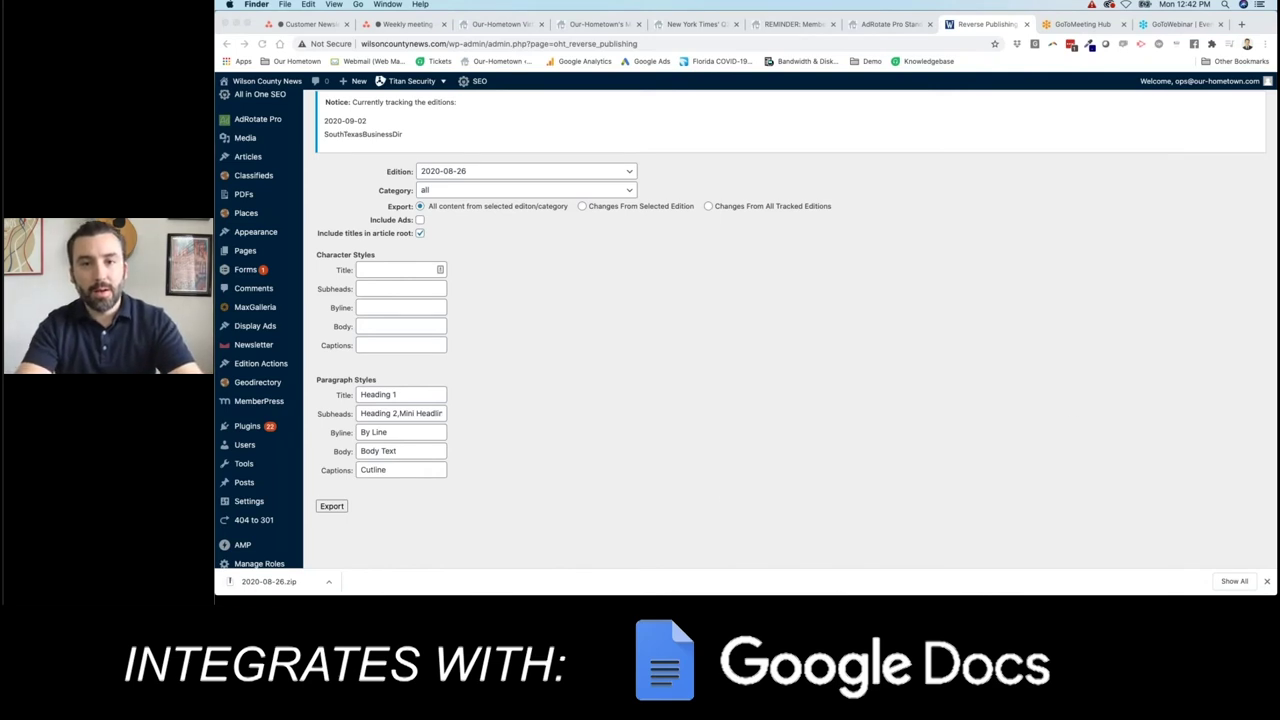
{"action": "left_click_drag", "start_coordinate": [1228, 158], "coordinate": [738, 172]}
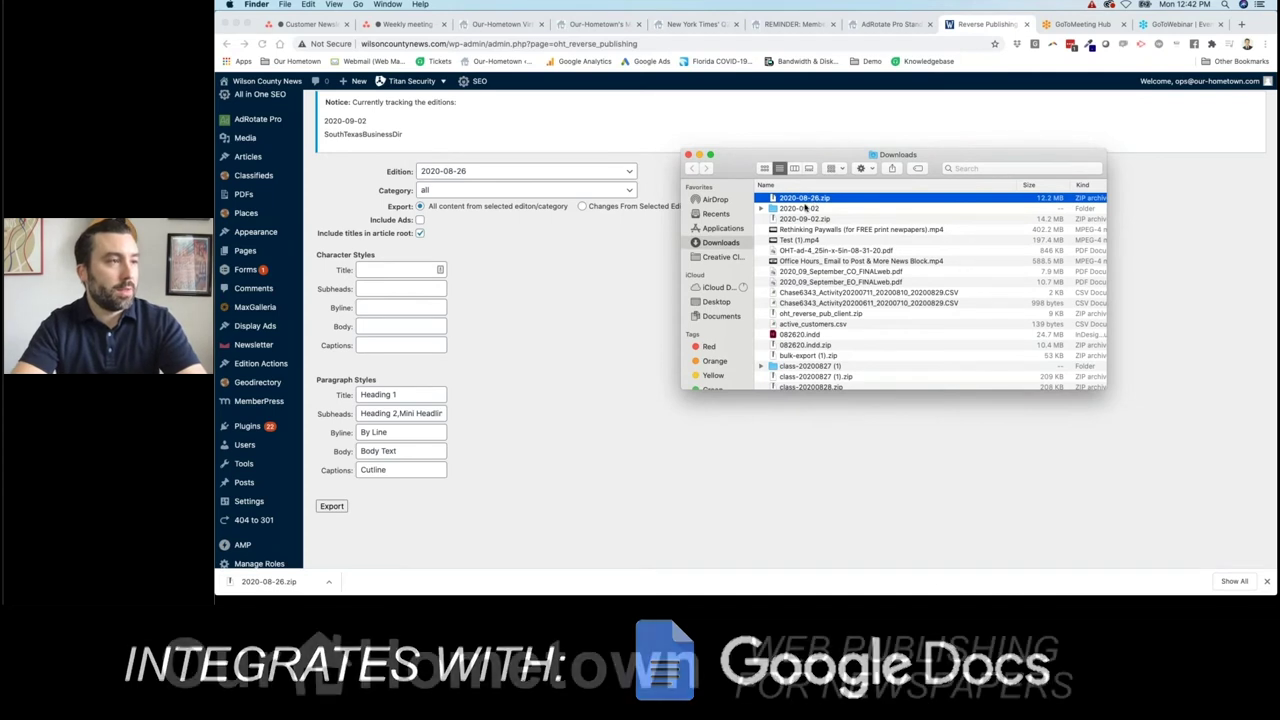
{"action": "double_click", "coordinate": [805, 198]}
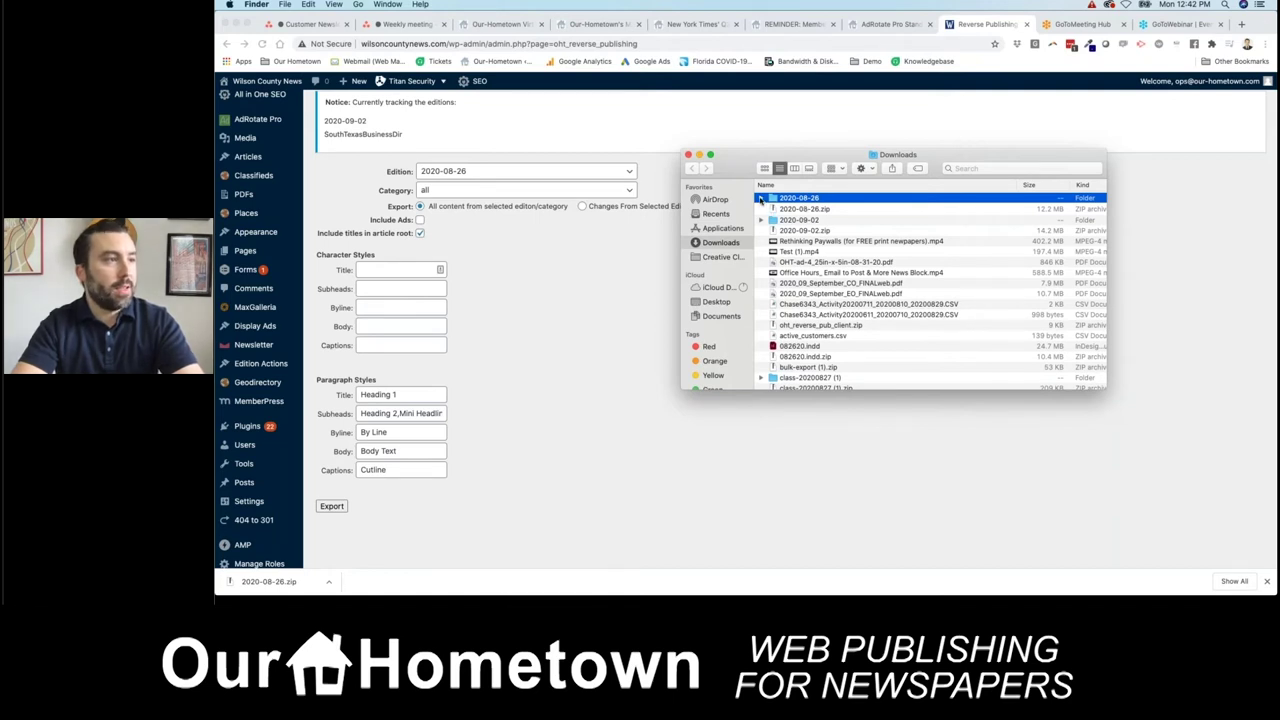
Examine the extracted 2020-08-26 folder for its image files and the 2020-08-26.xml file
{"action": "left_click", "coordinate": [761, 199]}
{"action": "scroll", "coordinate": [808, 250], "scroll_direction": "down", "scroll_amount": 5}
{"action": "scroll", "coordinate": [808, 240], "scroll_direction": "down", "scroll_amount": 10}
{"action": "scroll", "coordinate": [830, 300], "scroll_direction": "up", "scroll_amount": 5}
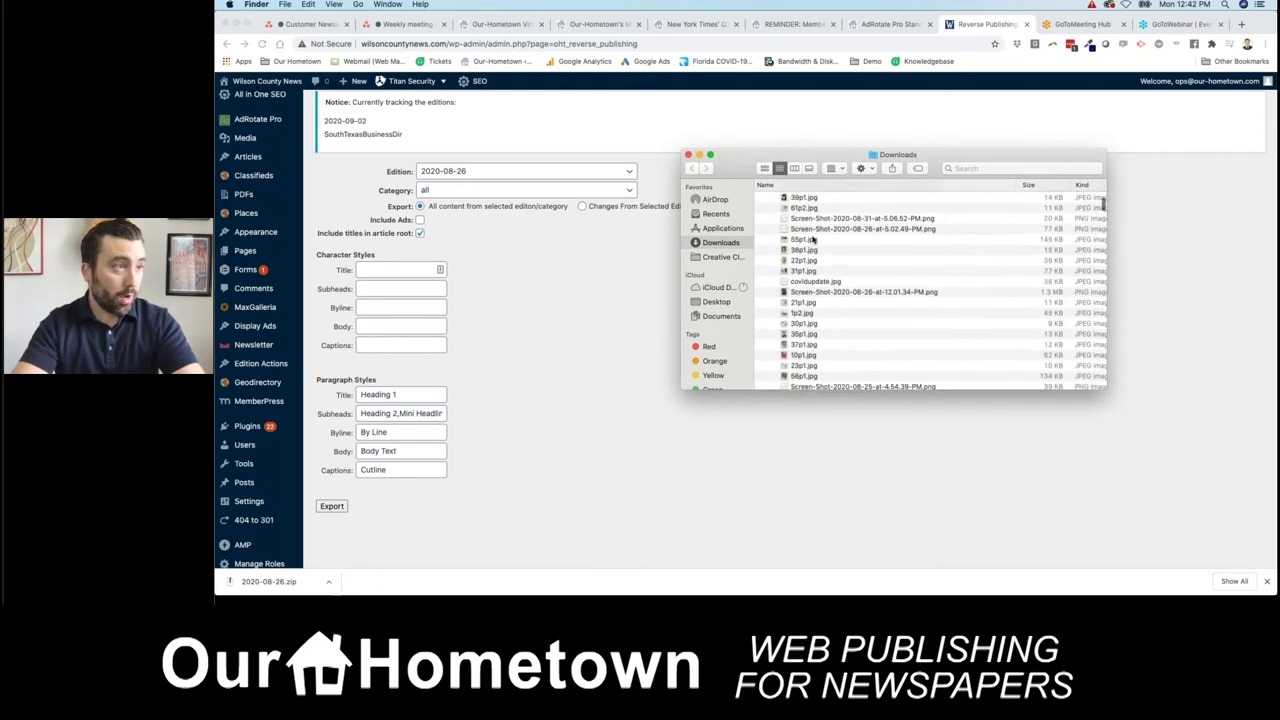
{"action": "scroll", "coordinate": [812, 260], "scroll_direction": "down", "scroll_amount": 5}
{"action": "scroll", "coordinate": [819, 346], "scroll_direction": "down", "scroll_amount": 8}
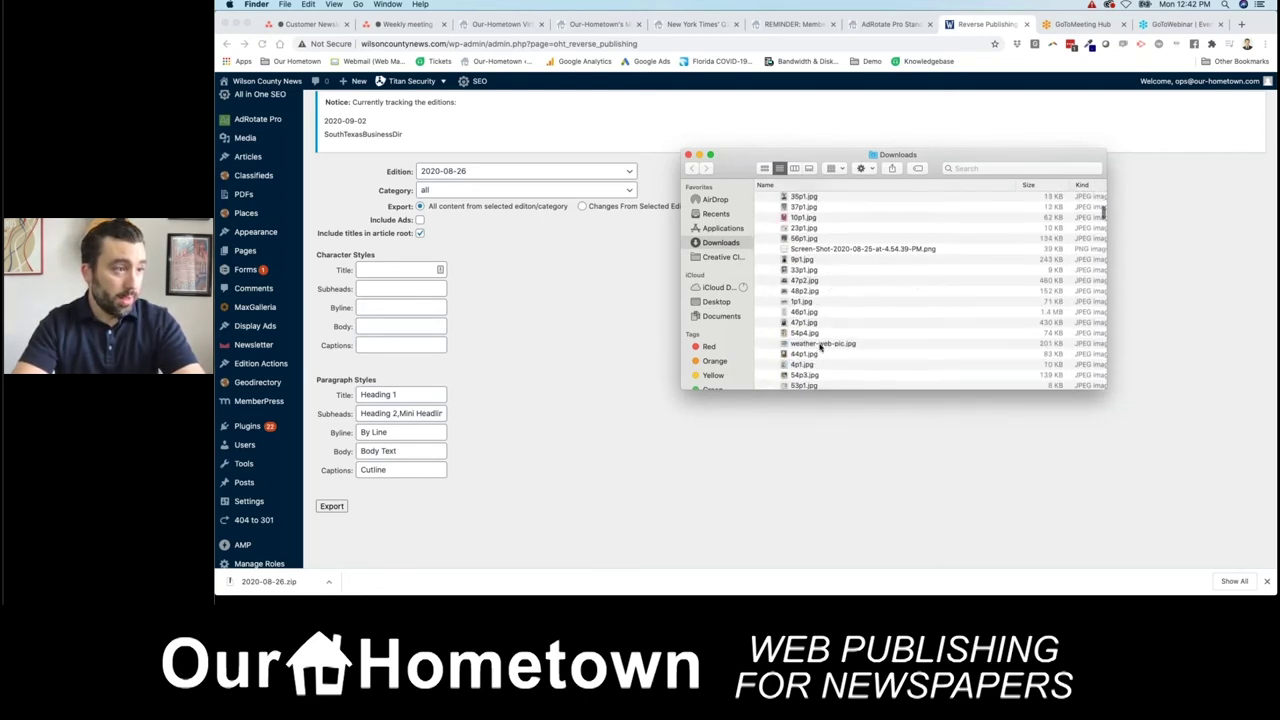
{"action": "scroll", "coordinate": [819, 346], "scroll_direction": "down", "scroll_amount": 2}
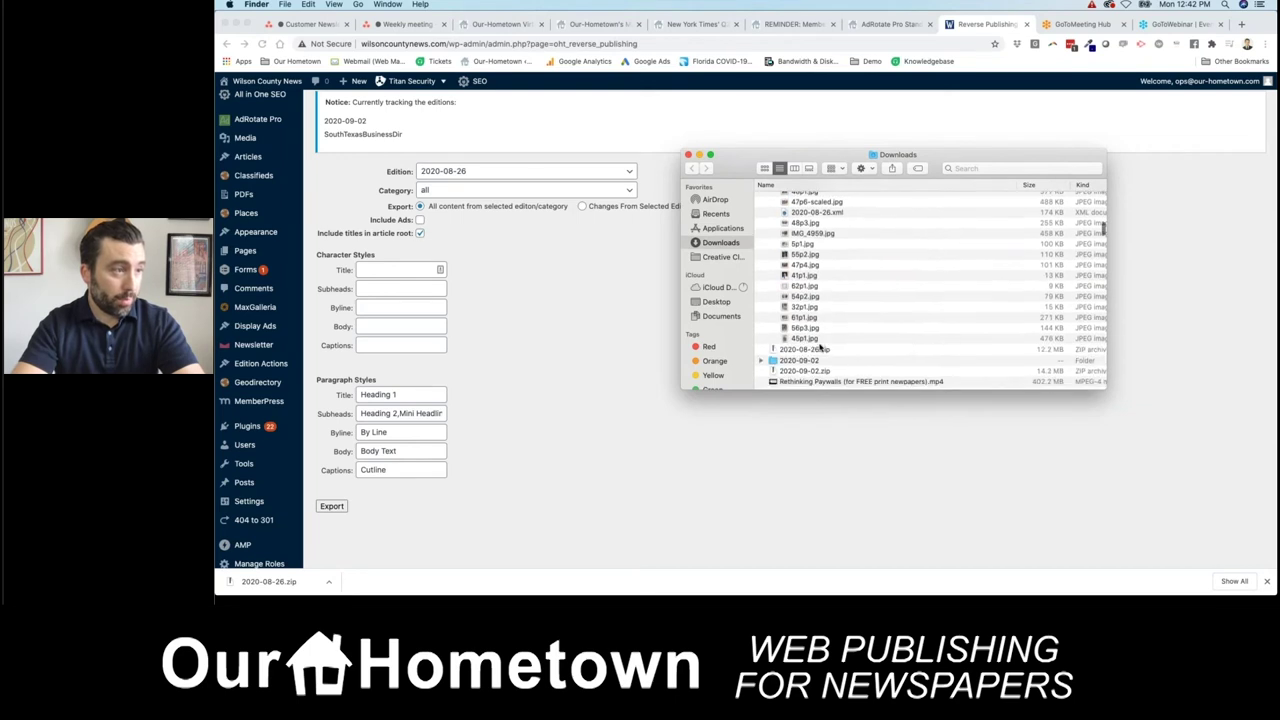
{"action": "scroll", "coordinate": [820, 347], "scroll_direction": "up", "scroll_amount": 5}
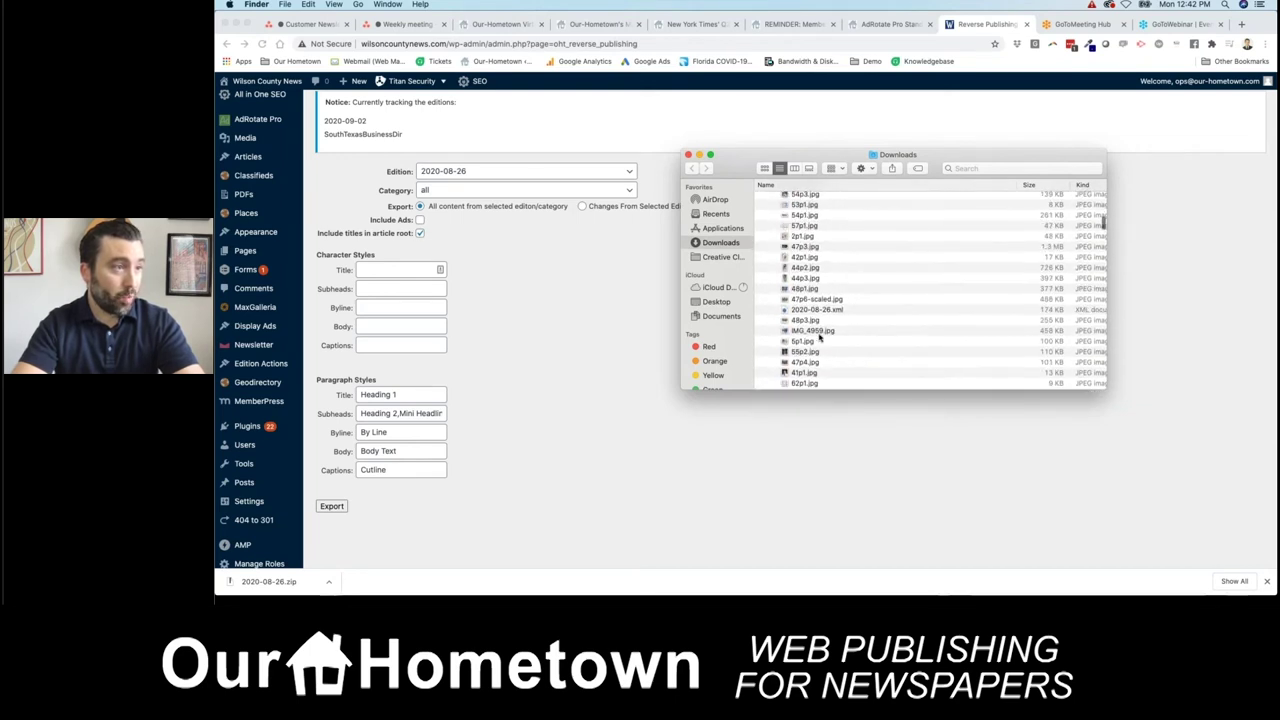
{"action": "left_click", "coordinate": [815, 310]}
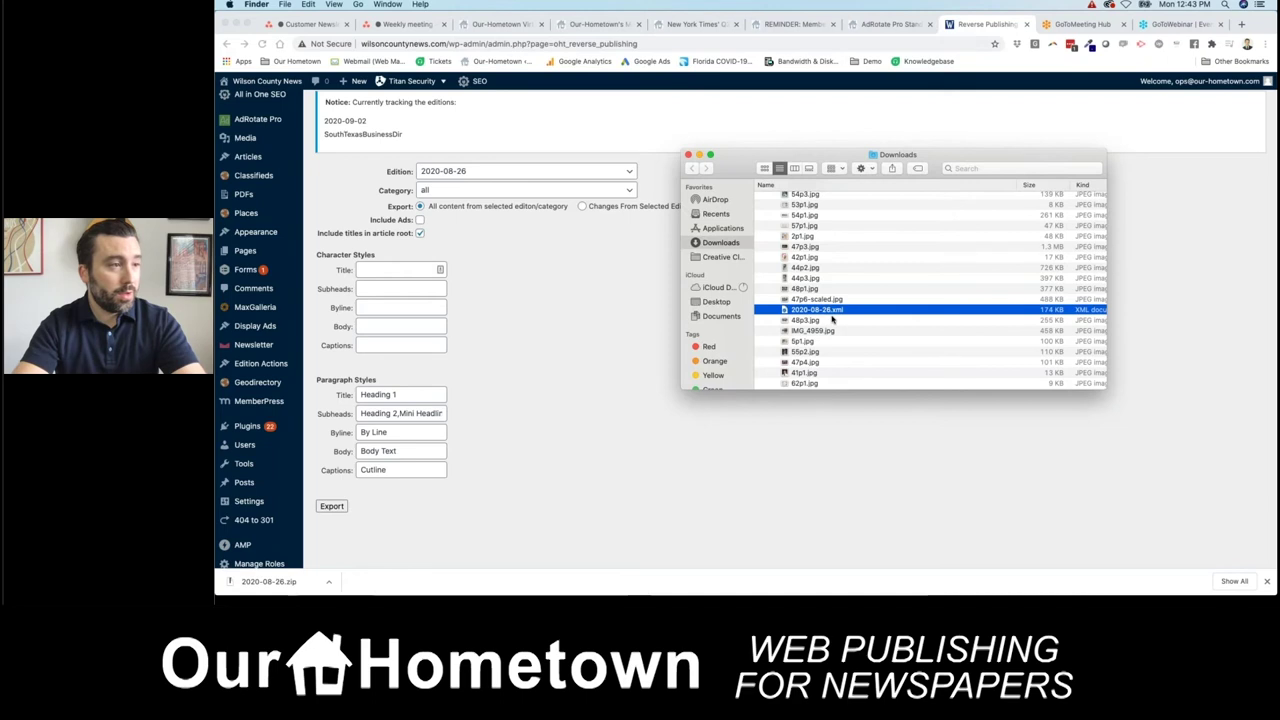
{"action": "scroll", "coordinate": [815, 283], "scroll_direction": "up", "scroll_amount": 10}
{"action": "scroll", "coordinate": [815, 283], "scroll_direction": "up", "scroll_amount": 5}
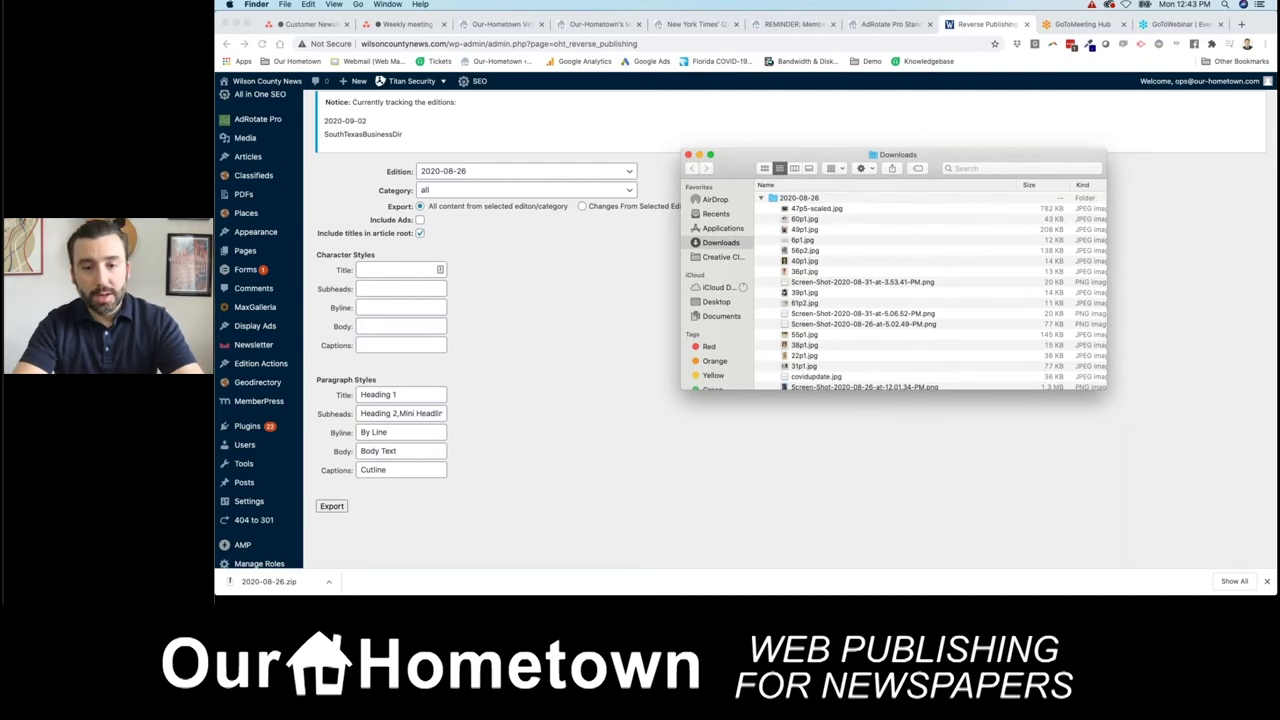
Switch to InDesign, make its window taller, and start an XML import into the front page template
{"action": "key", "text": "super+Tab"}
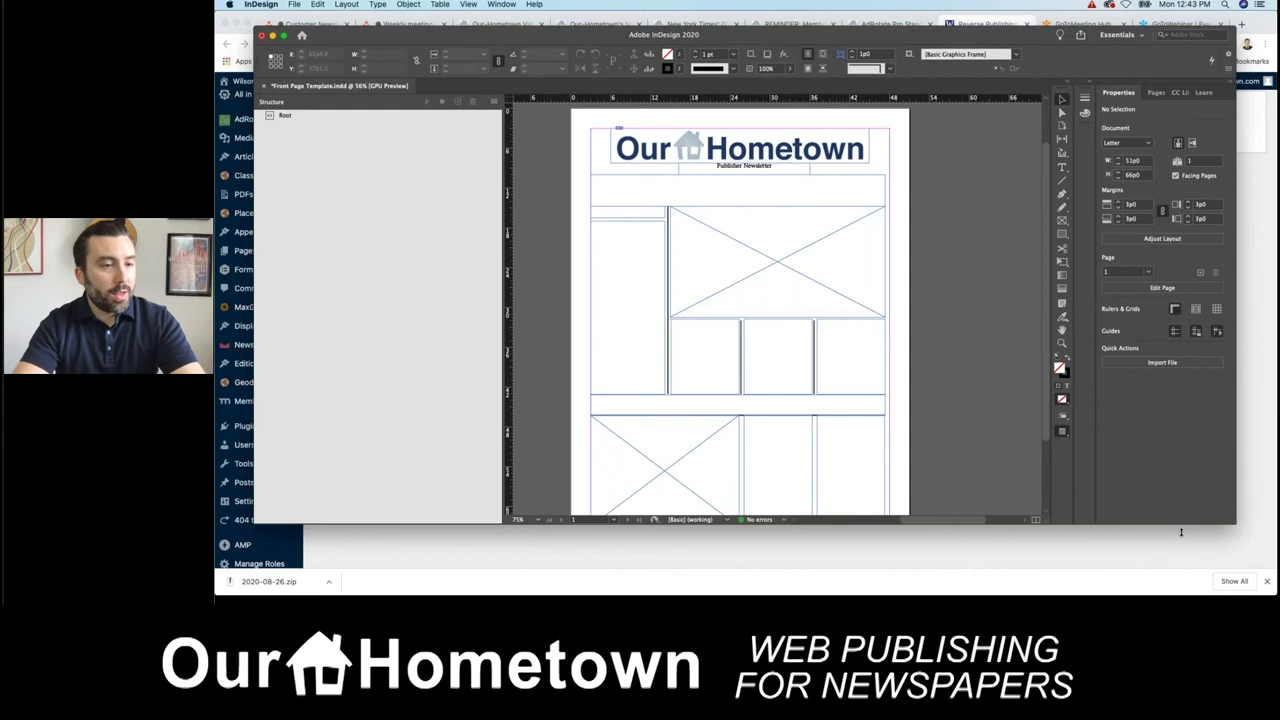
{"action": "left_click_drag", "start_coordinate": [1180, 530], "coordinate": [1180, 574]}
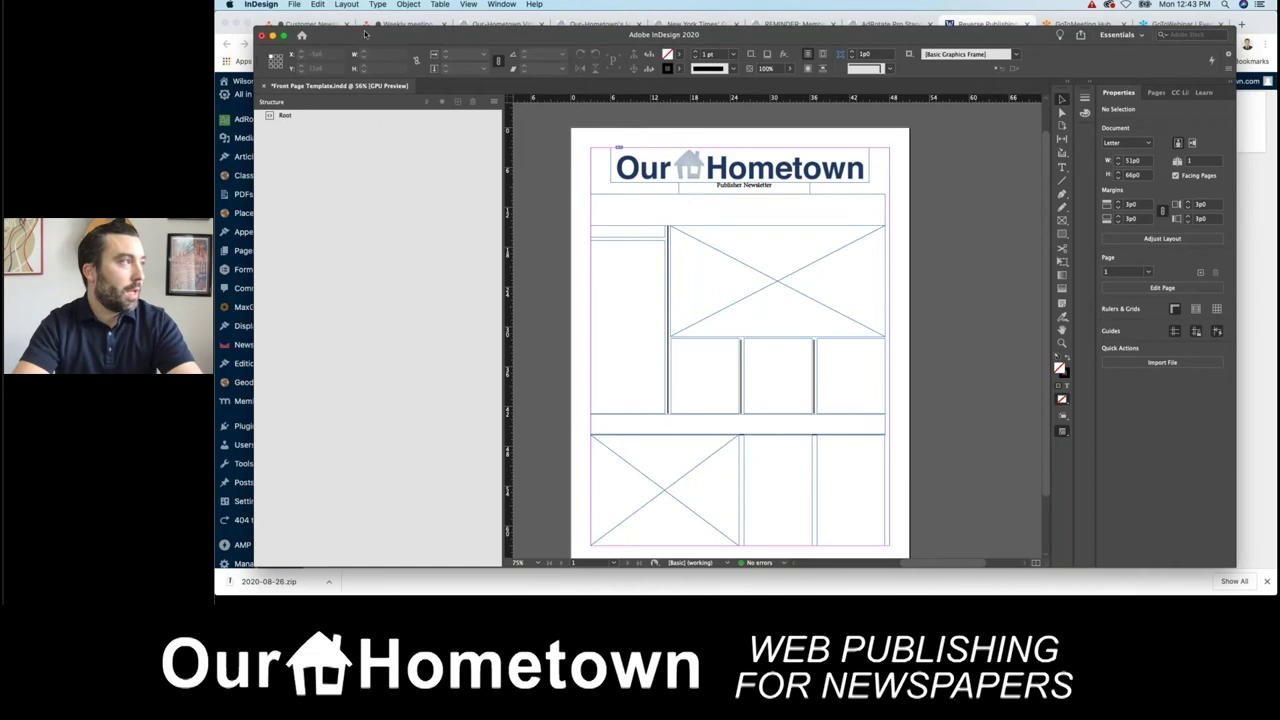
{"action": "left_click", "coordinate": [294, 5]}
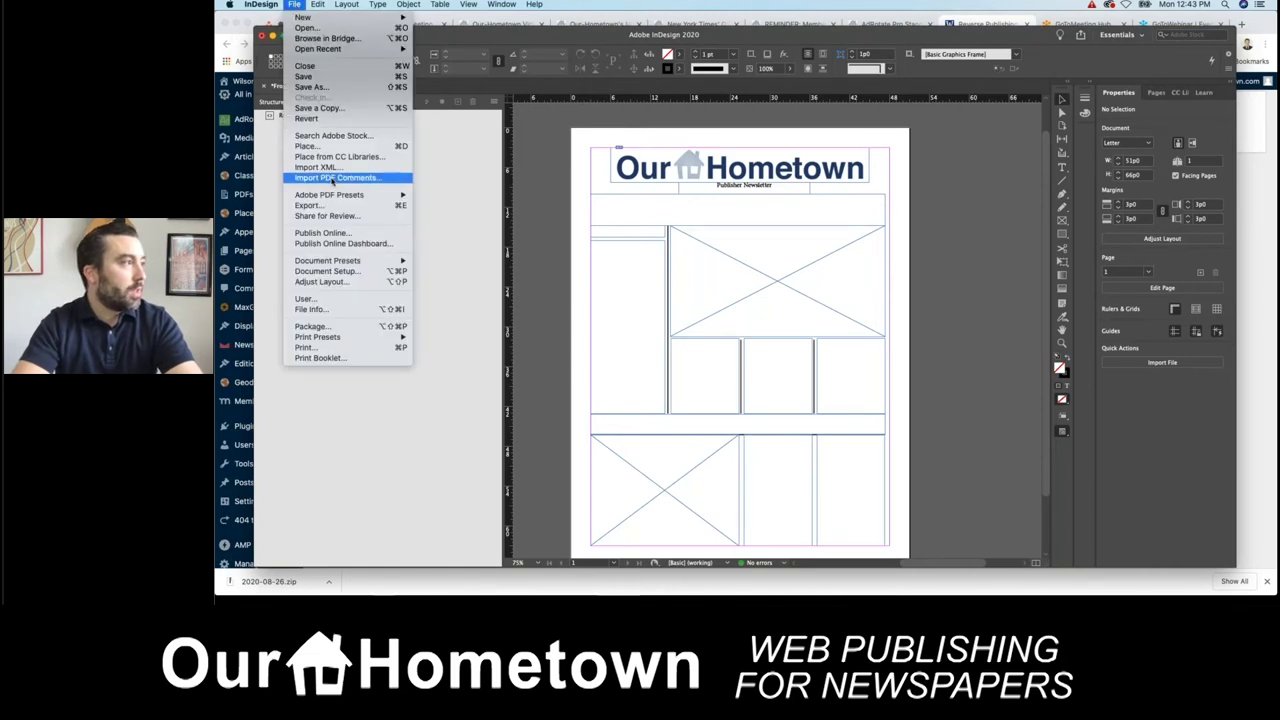
{"action": "left_click", "coordinate": [333, 168]}
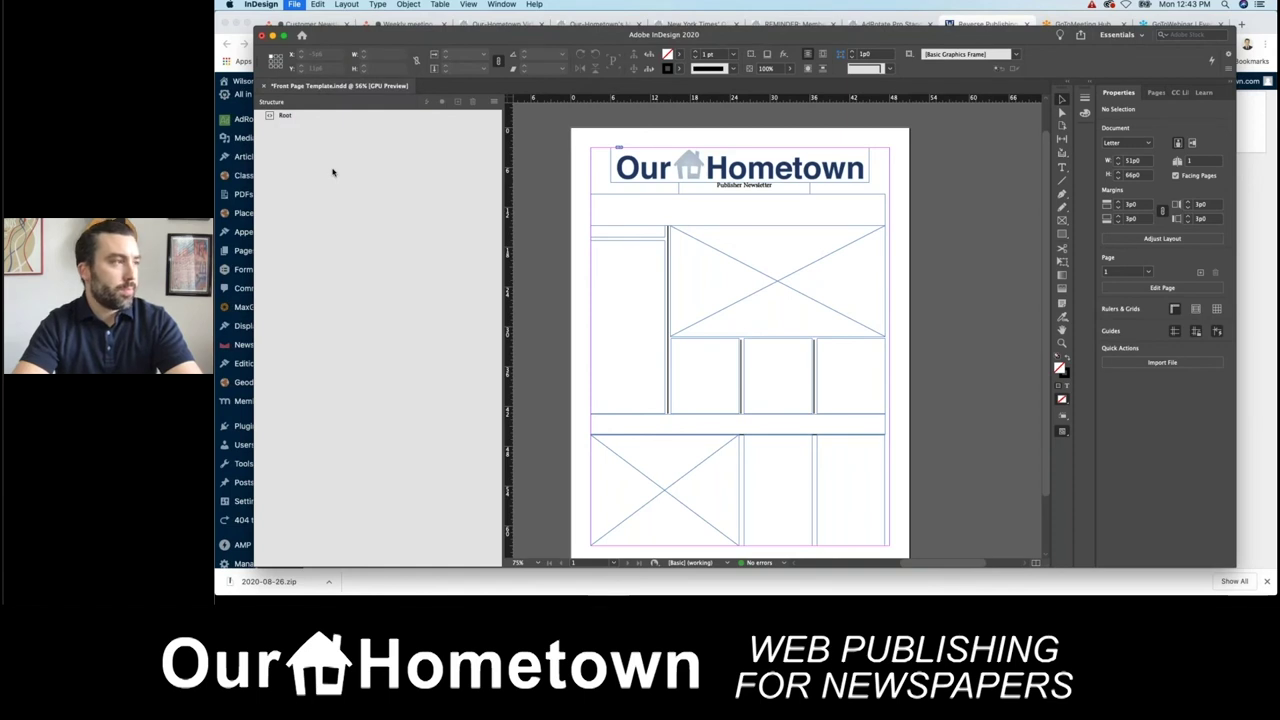
Select 2020-08-26.xml inside the 2020-08-26 folder in Downloads as the file for the XML import
{"action": "scroll", "coordinate": [659, 241], "scroll_direction": "down", "scroll_amount": 5}
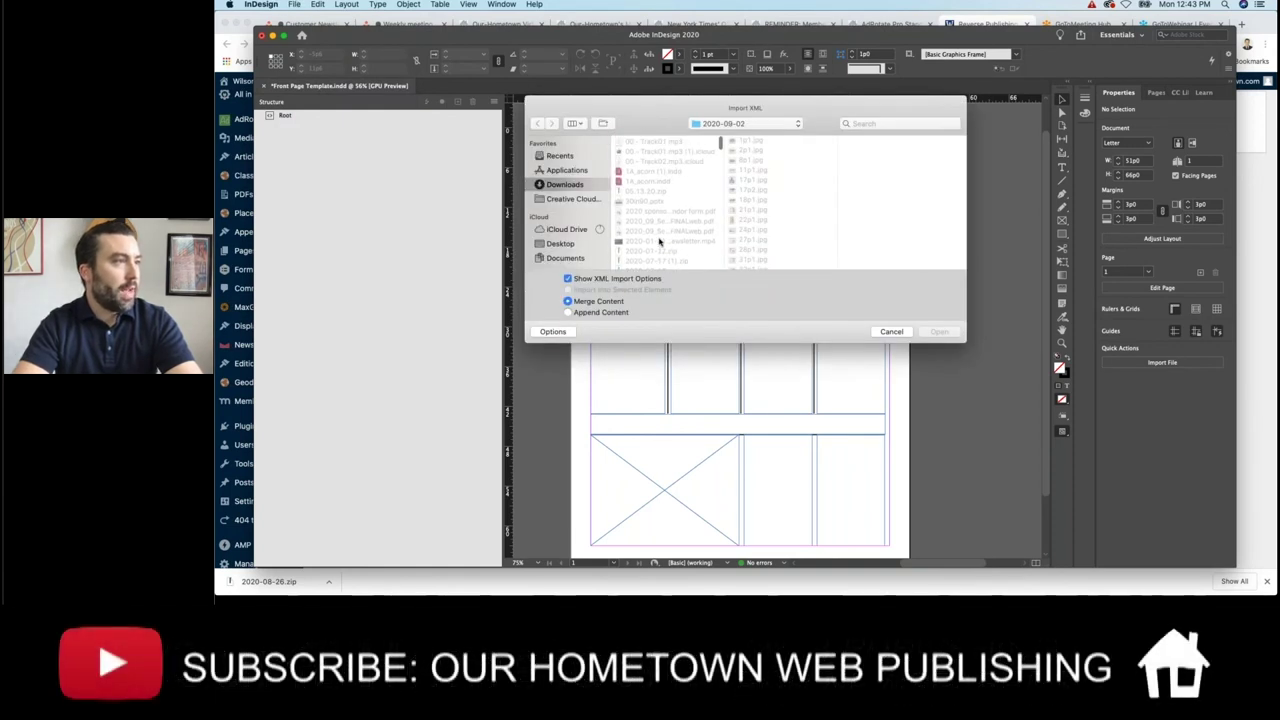
{"action": "left_click", "coordinate": [742, 124]}
{"action": "left_click", "coordinate": [726, 136]}
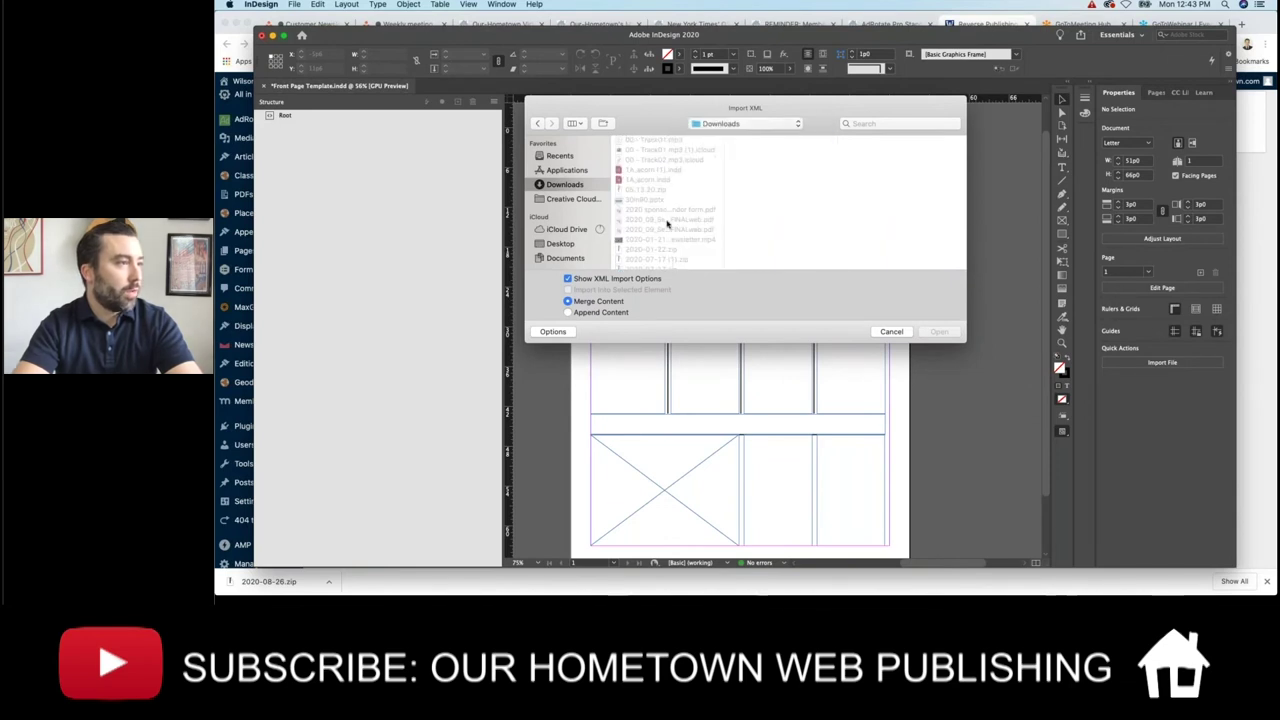
{"action": "scroll", "coordinate": [667, 217], "scroll_direction": "down", "scroll_amount": 5}
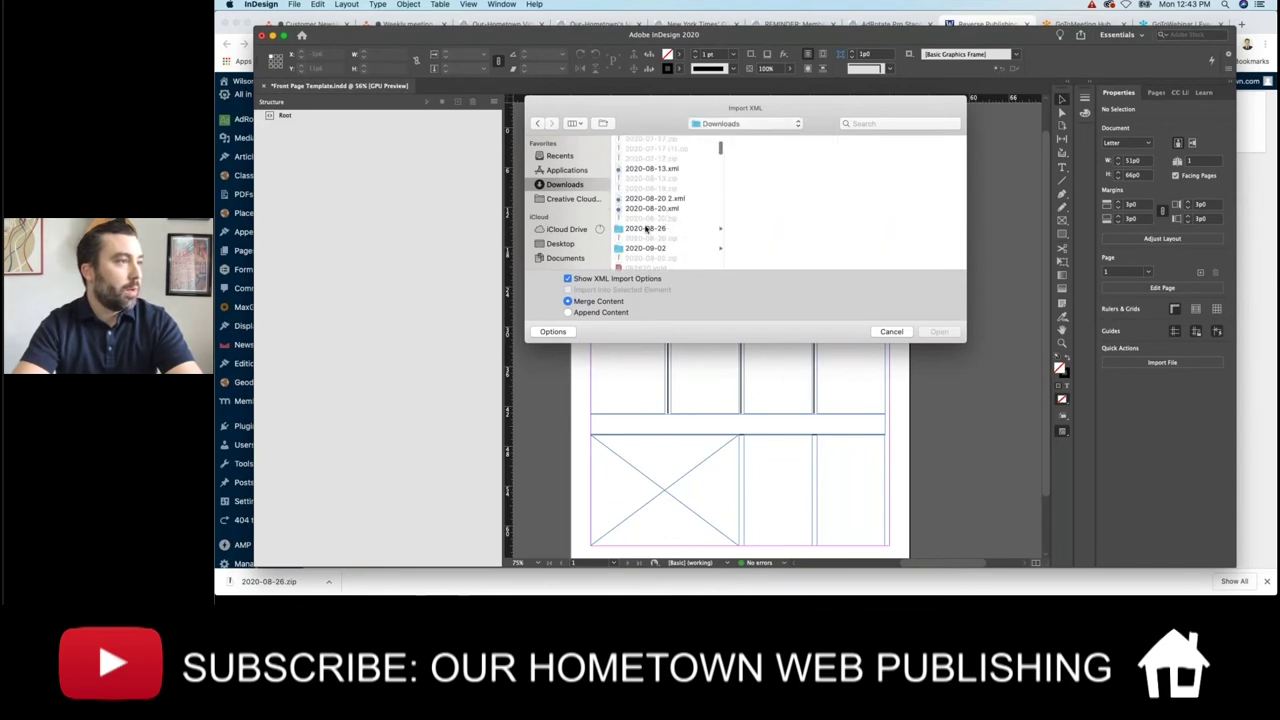
{"action": "left_click", "coordinate": [650, 230]}
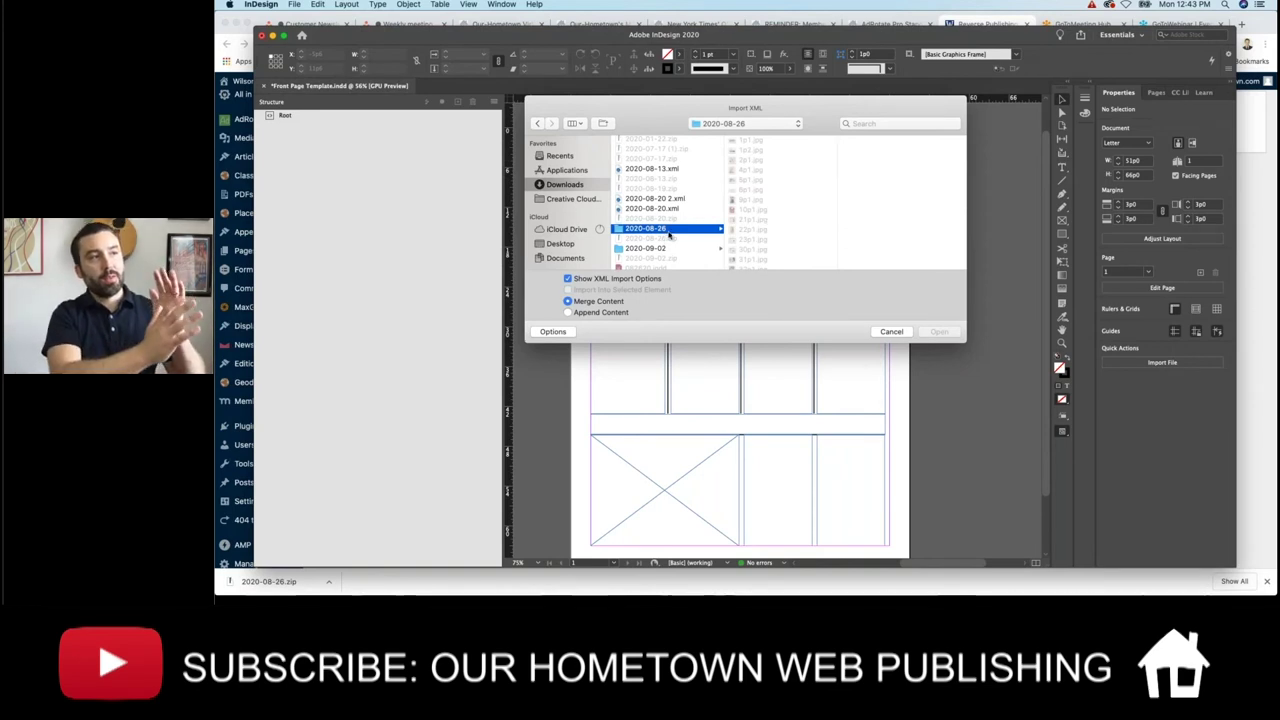
{"action": "scroll", "coordinate": [765, 215], "scroll_direction": "down", "scroll_amount": 3}
{"action": "scroll", "coordinate": [765, 229], "scroll_direction": "down", "scroll_amount": 5}
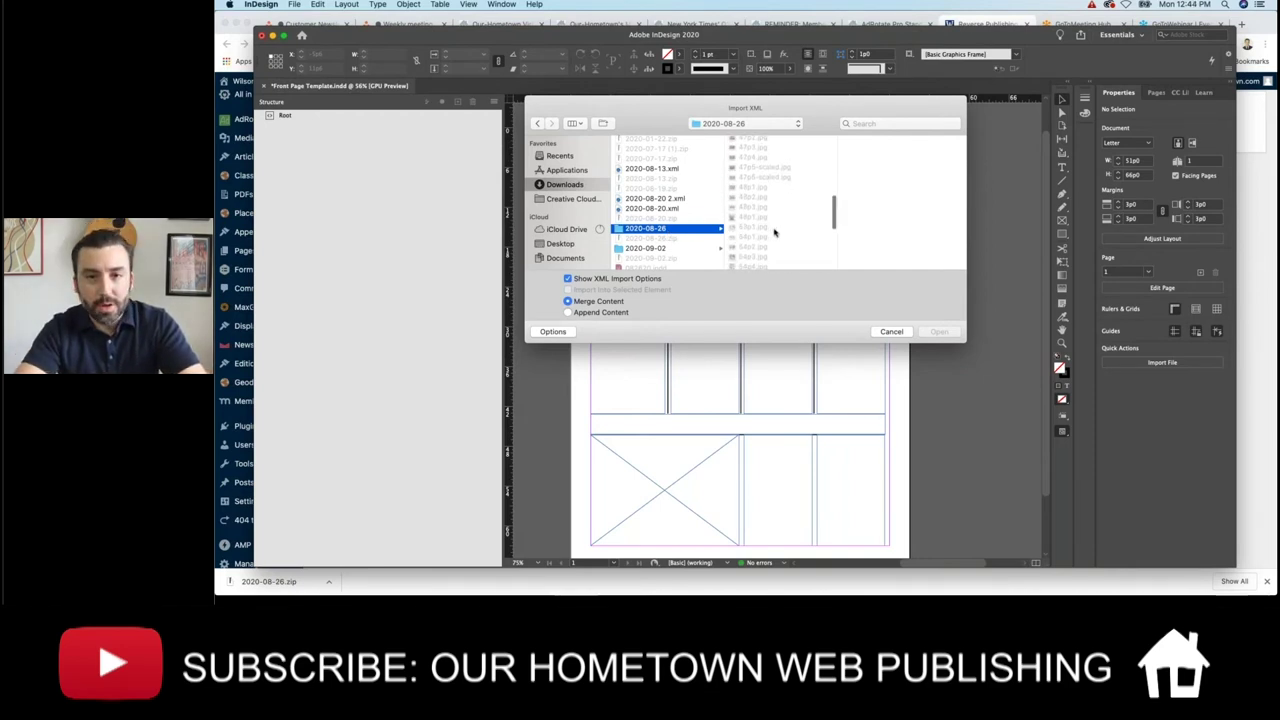
{"action": "scroll", "coordinate": [774, 232], "scroll_direction": "down", "scroll_amount": 8}
{"action": "scroll", "coordinate": [770, 228], "scroll_direction": "up", "scroll_amount": 2}
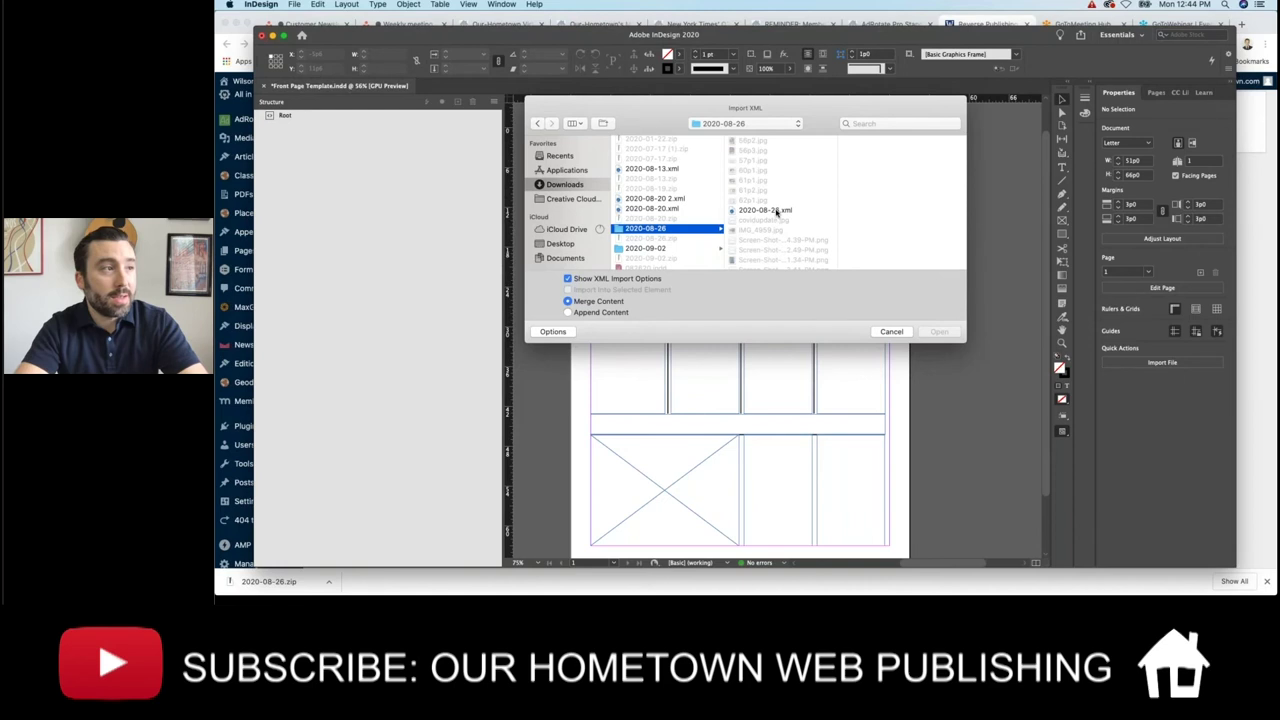
{"action": "left_click", "coordinate": [776, 211]}
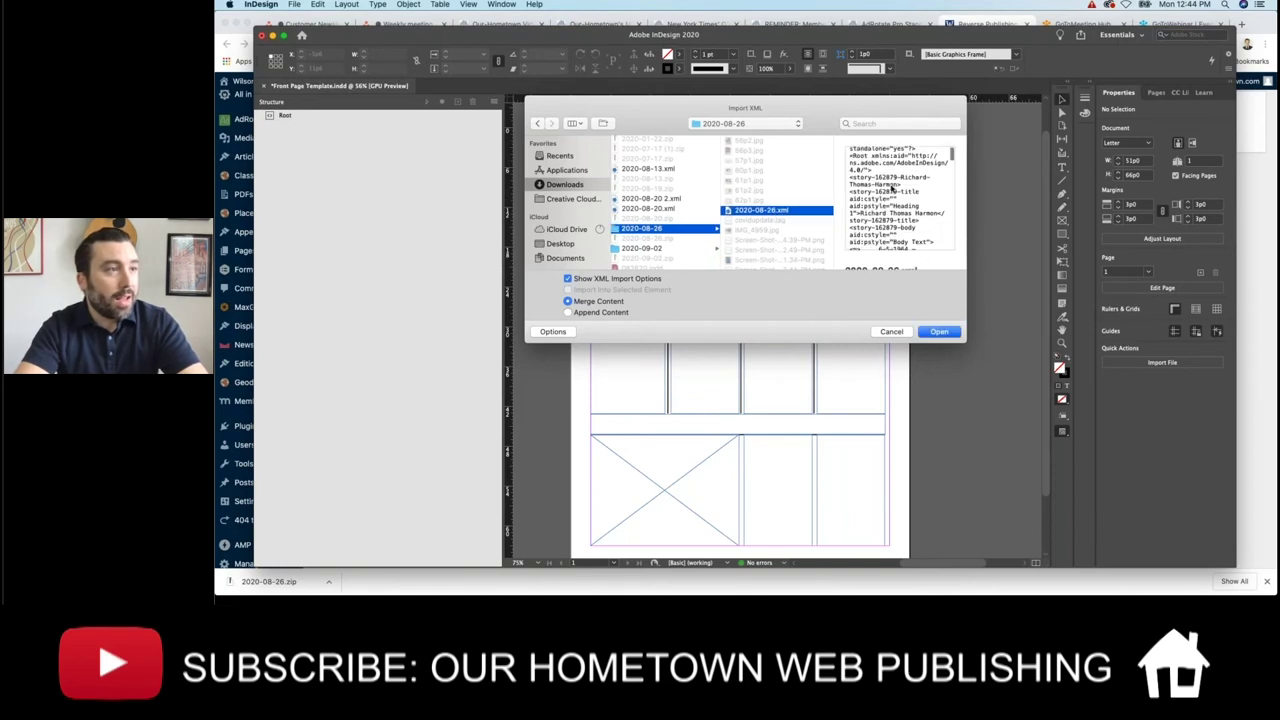
Examine the preview of 2020-08-26.xml for its story, title and body tags with their paragraph styles
{"action": "scroll", "coordinate": [892, 188], "scroll_direction": "down", "scroll_amount": 5}
{"action": "scroll", "coordinate": [894, 218], "scroll_direction": "down", "scroll_amount": 6}
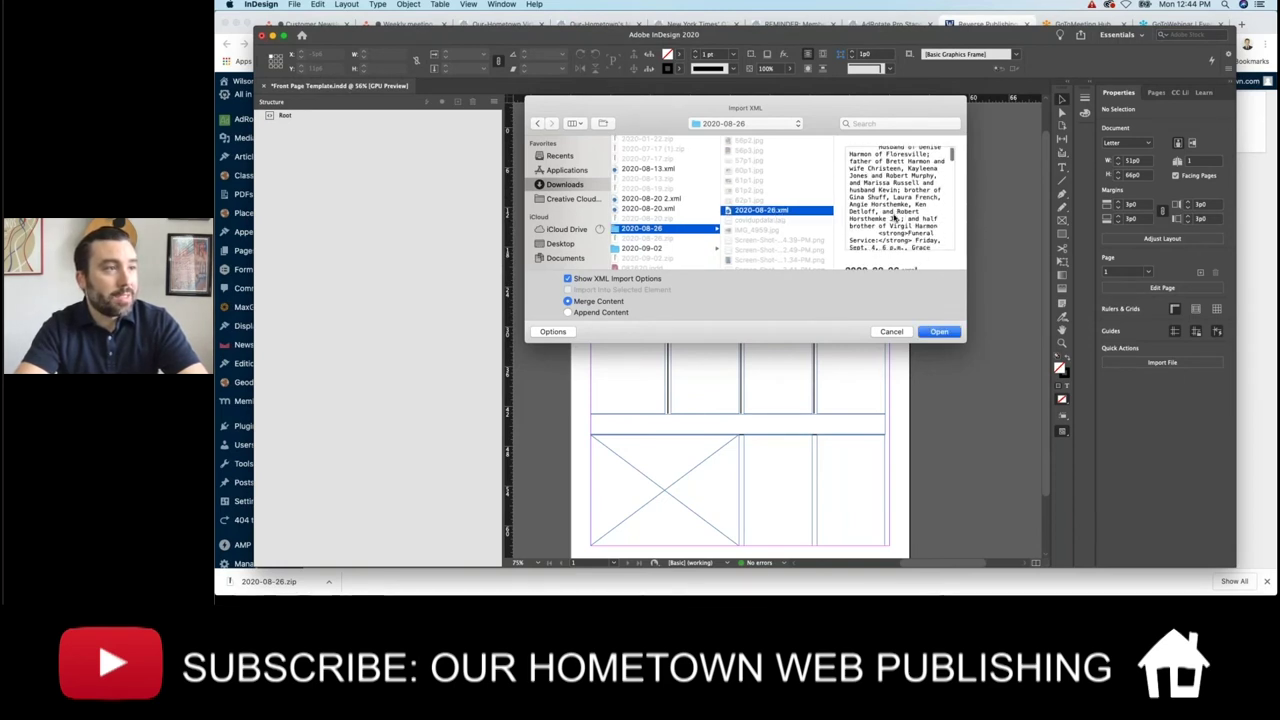
{"action": "scroll", "coordinate": [884, 202], "scroll_direction": "up", "scroll_amount": 10}
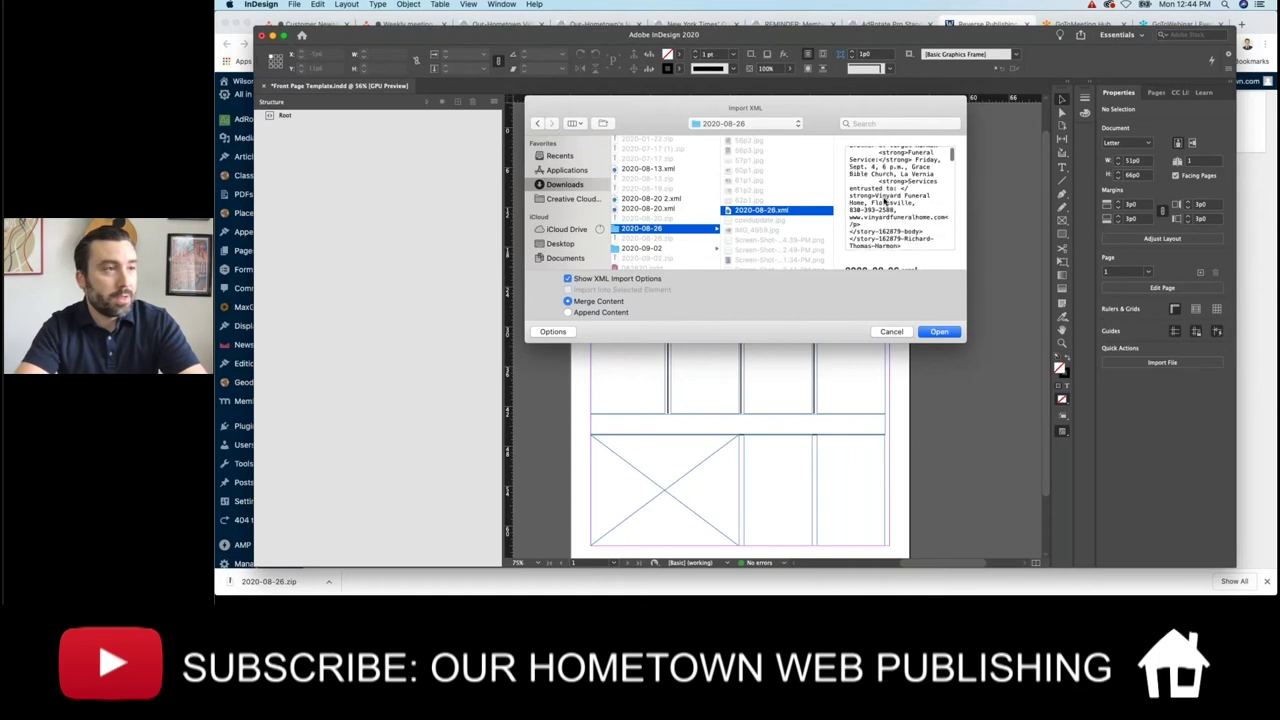
{"action": "scroll", "coordinate": [884, 202], "scroll_direction": "up", "scroll_amount": 2}
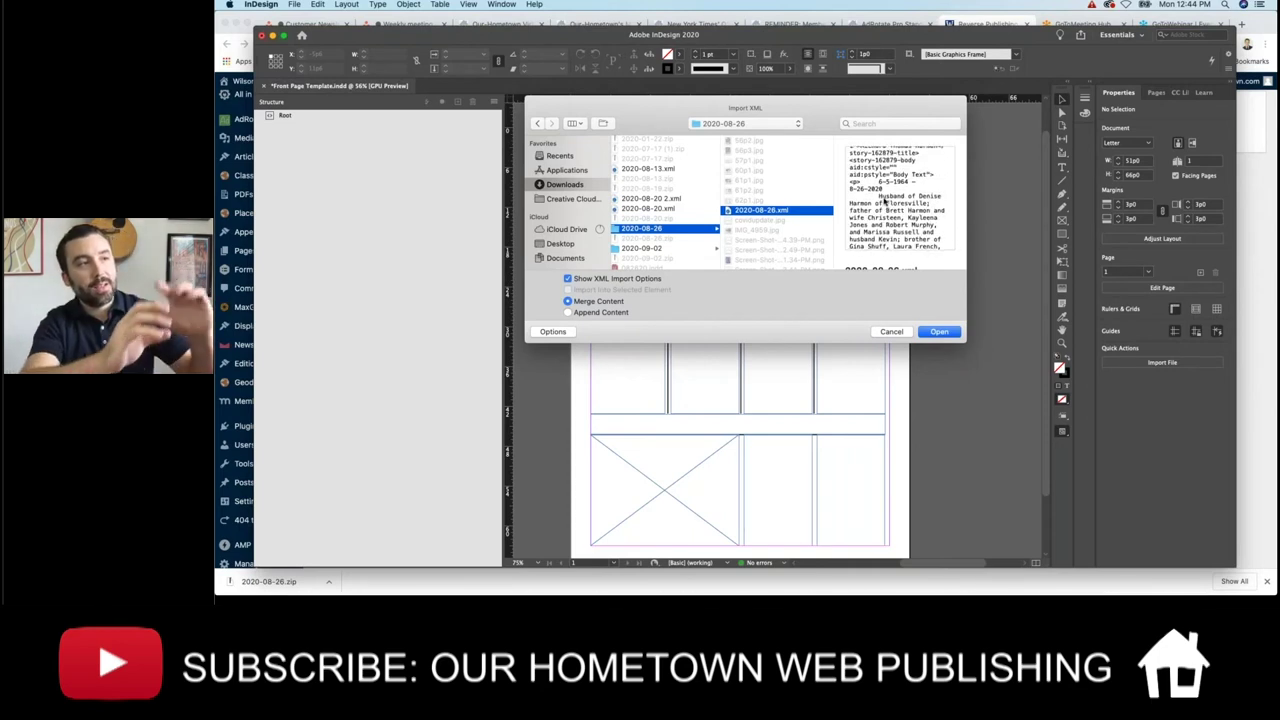
{"action": "scroll", "coordinate": [884, 202], "scroll_direction": "up", "scroll_amount": 5}
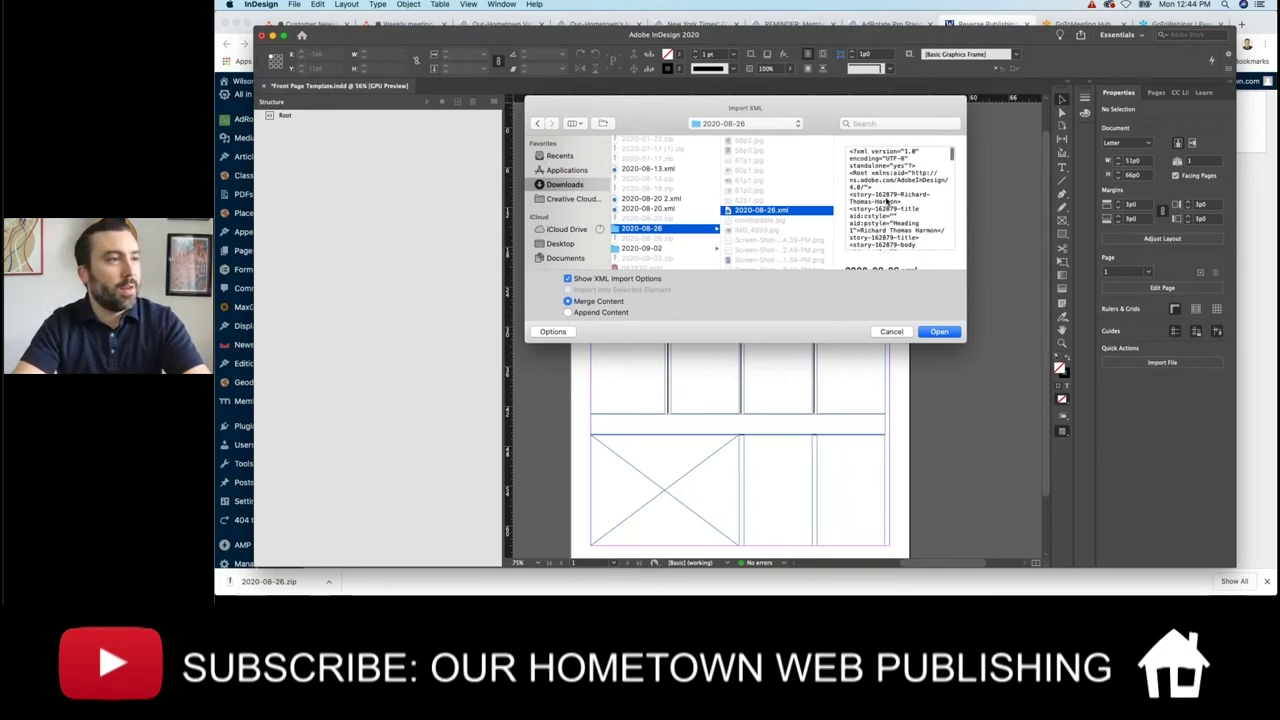
{"action": "scroll", "coordinate": [886, 202], "scroll_direction": "down", "scroll_amount": 3}
{"action": "scroll", "coordinate": [886, 202], "scroll_direction": "down", "scroll_amount": 1}
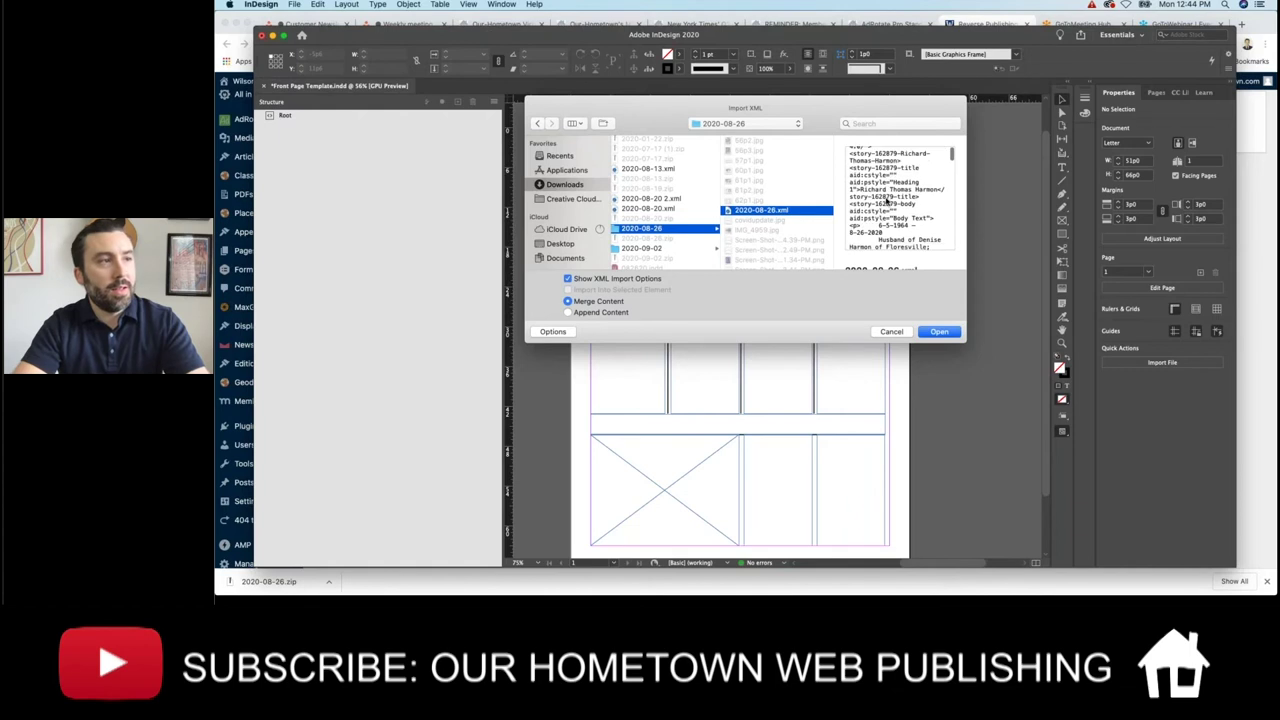
{"action": "scroll", "coordinate": [886, 202], "scroll_direction": "down", "scroll_amount": 5}
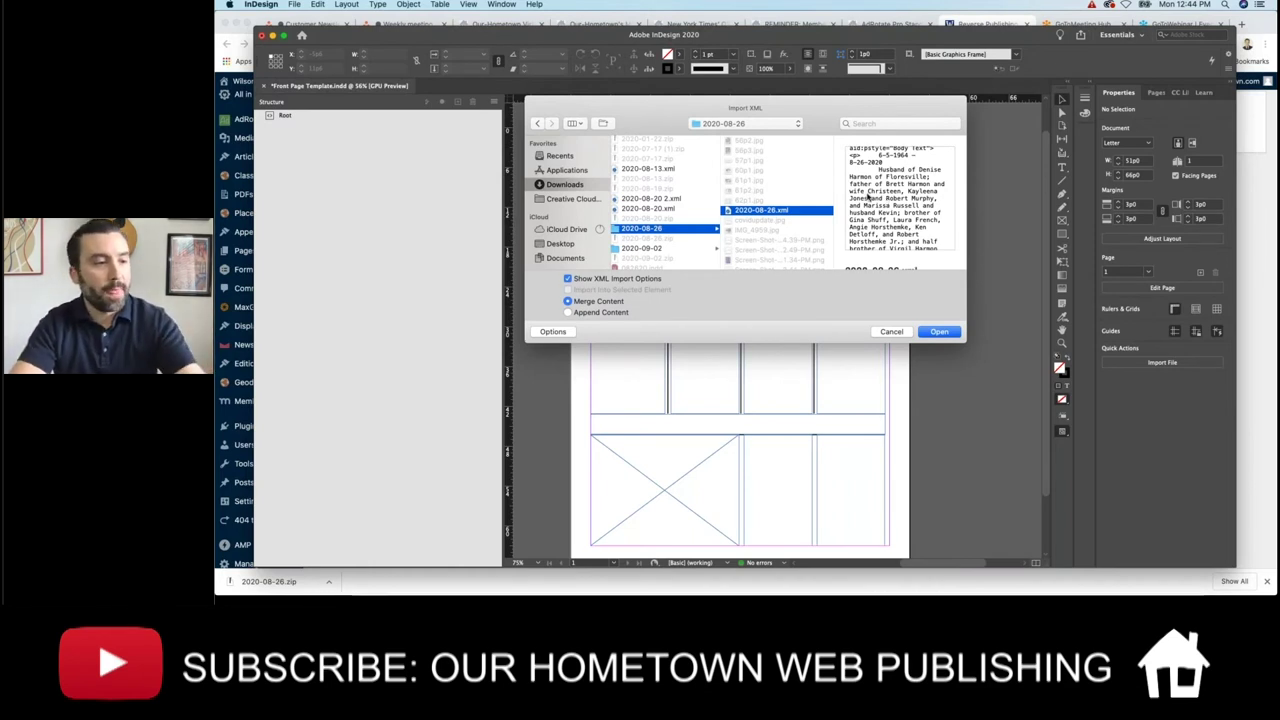
{"action": "scroll", "coordinate": [876, 238], "scroll_direction": "down", "scroll_amount": 5}
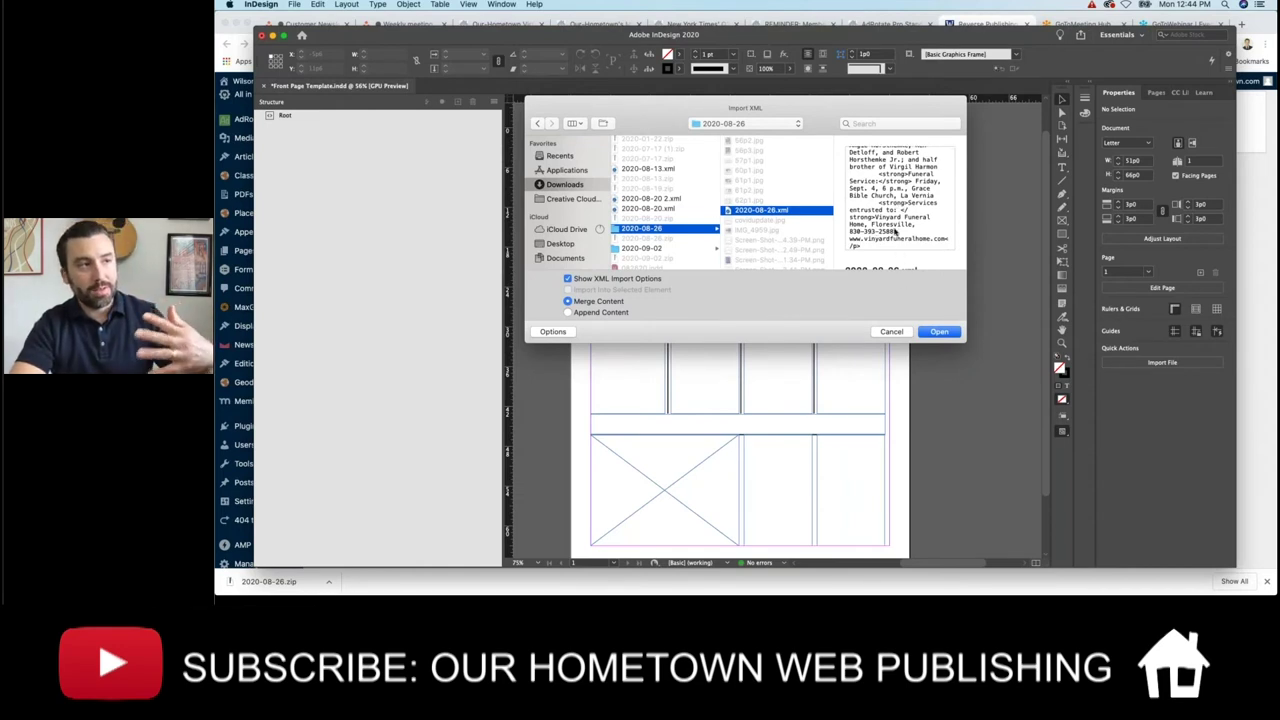
{"action": "scroll", "coordinate": [895, 233], "scroll_direction": "down", "scroll_amount": 10}
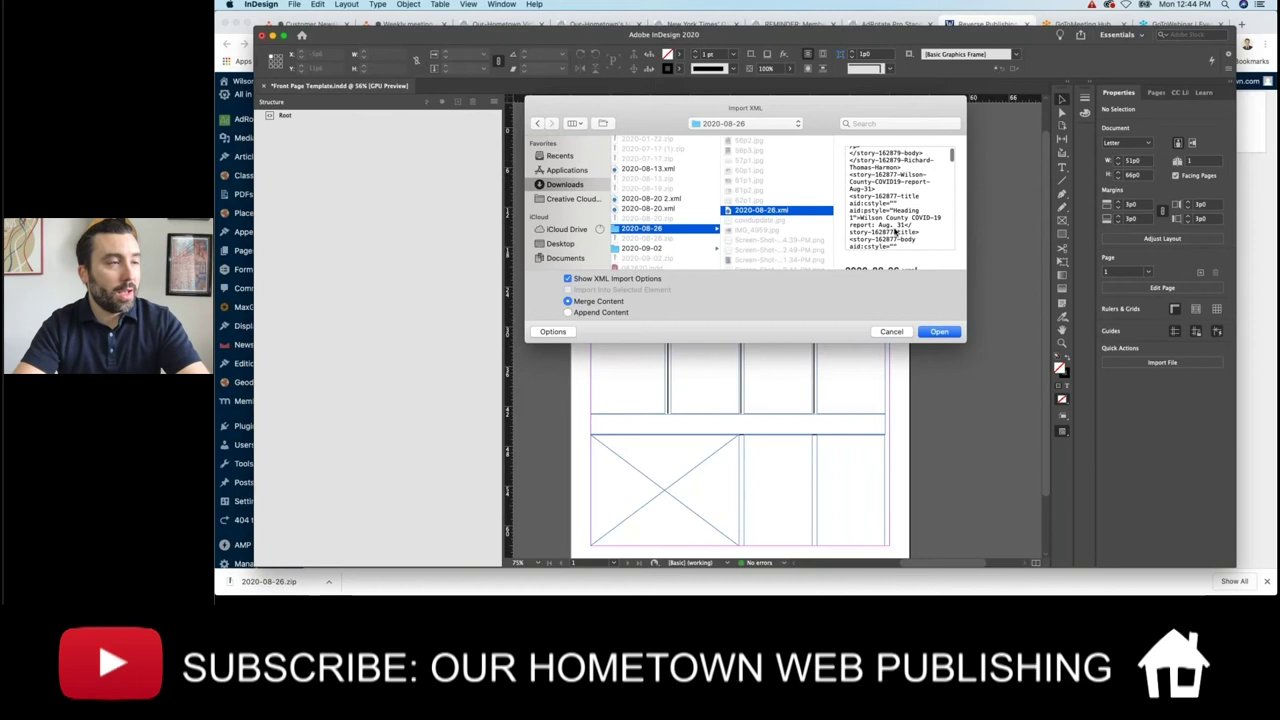
Import 2020-08-26.xml in Merge Content mode, keeping the offered XML import options
{"action": "left_click", "coordinate": [942, 335]}
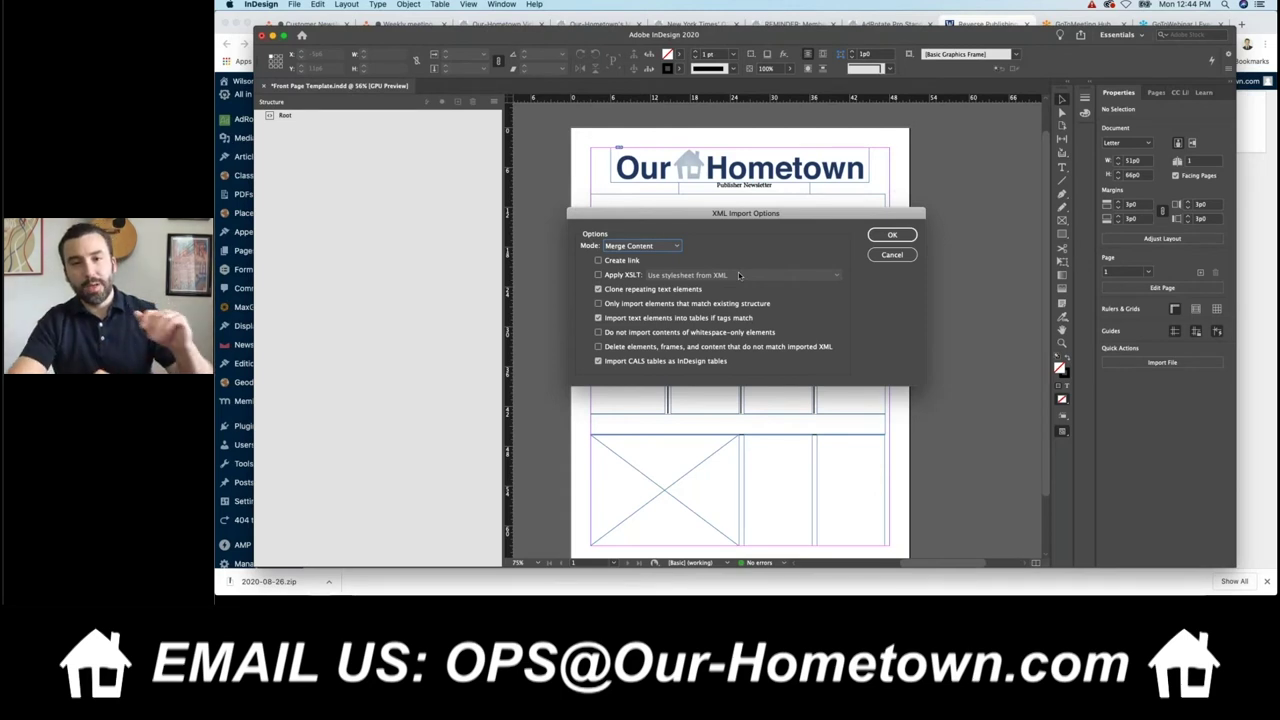
{"action": "left_click", "coordinate": [893, 238]}
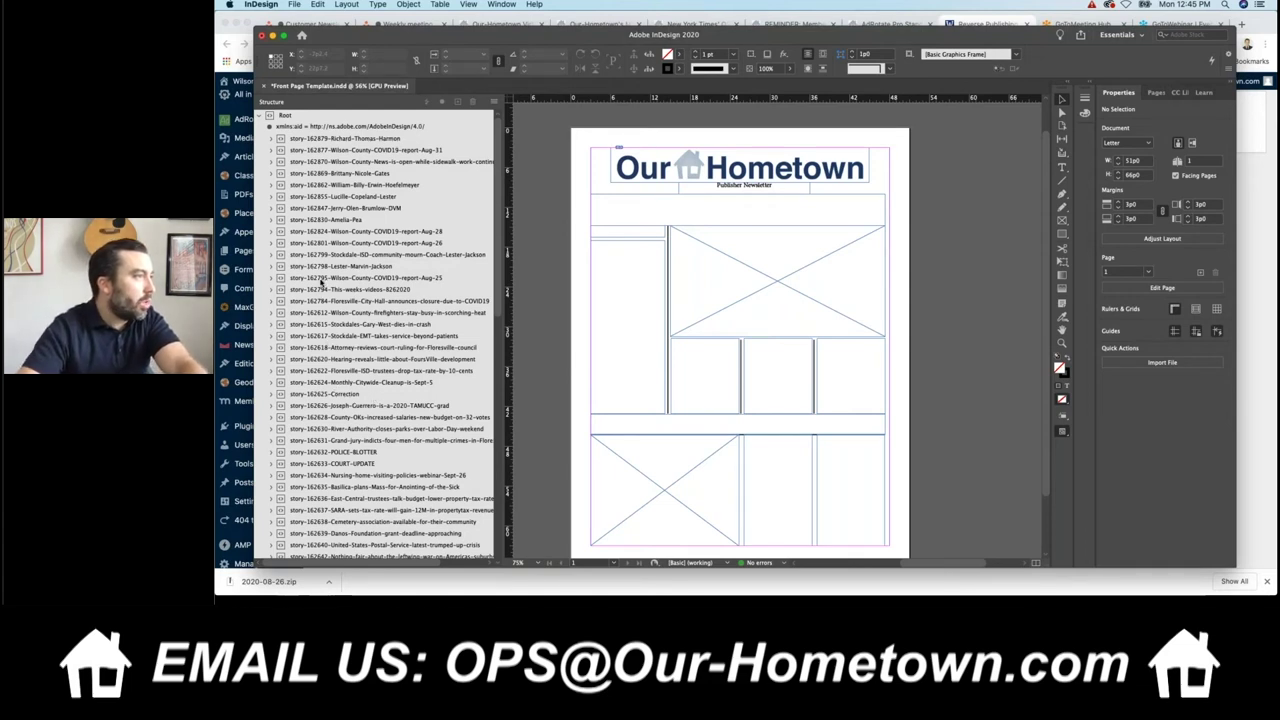
Place the title of the story-162799 element in the headline frame and its body in the first text column below
{"action": "left_click", "coordinate": [271, 255]}
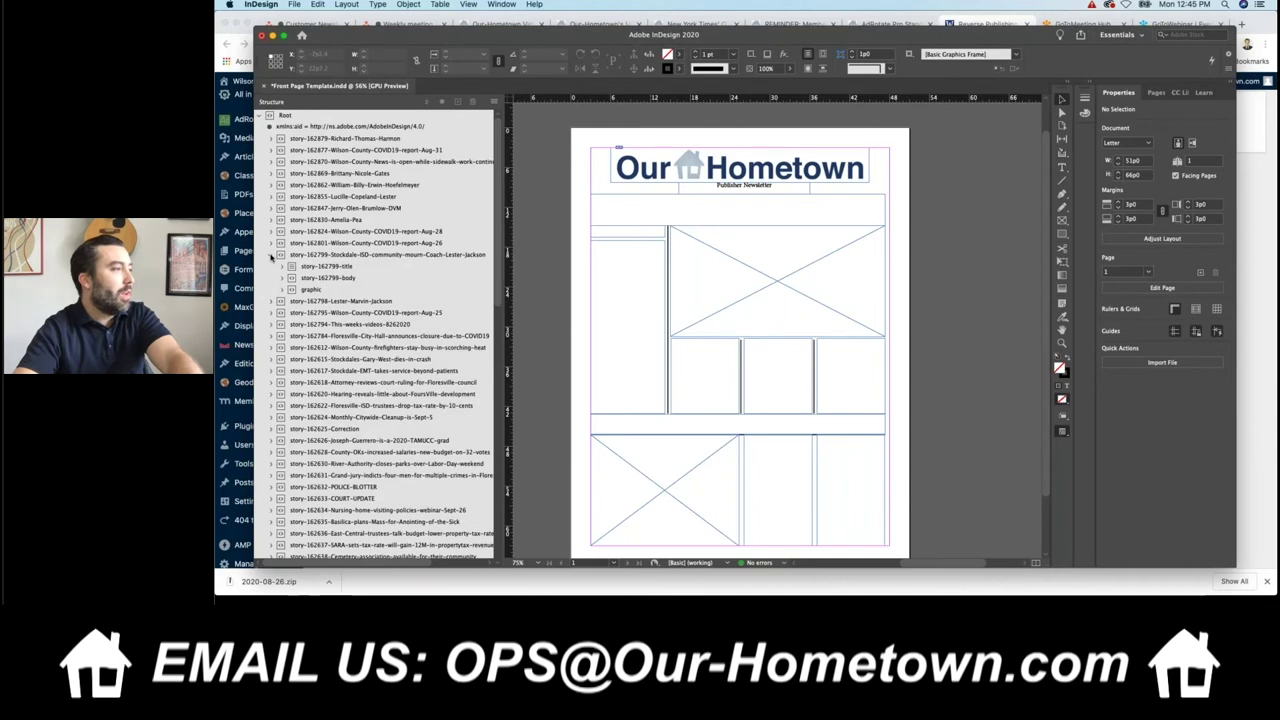
{"action": "left_click", "coordinate": [345, 267]}
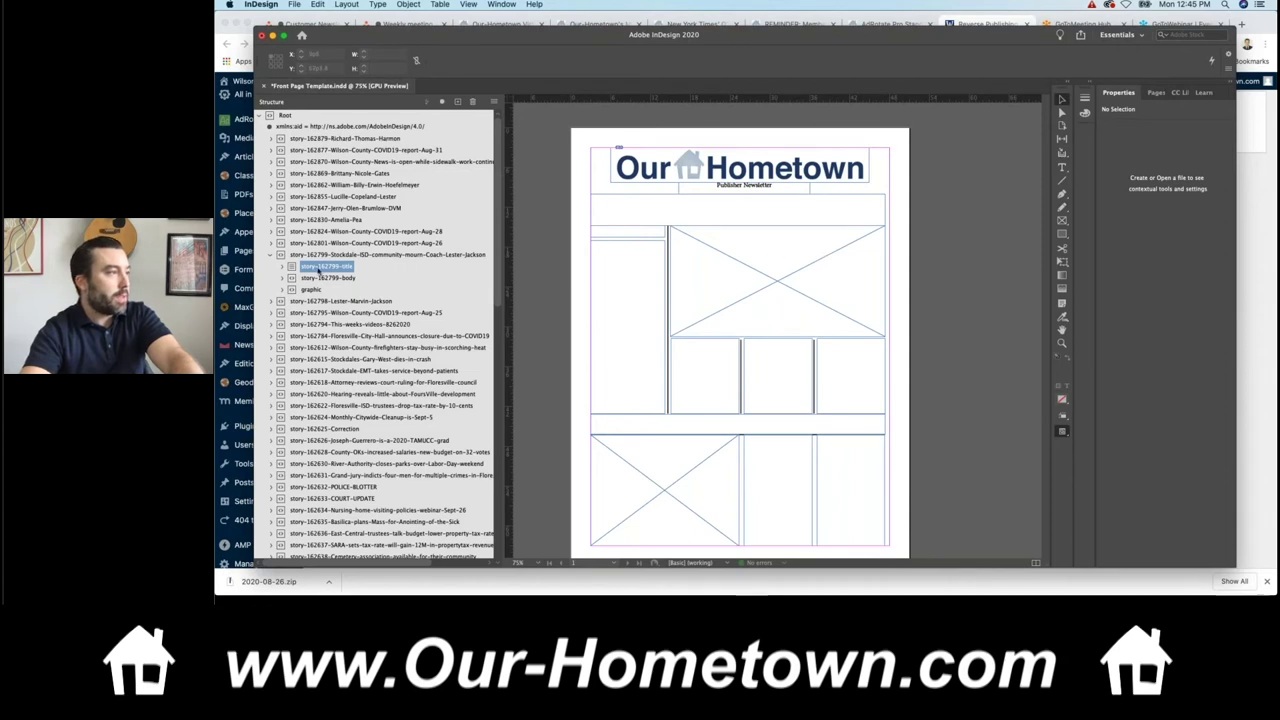
{"action": "left_click_drag", "start_coordinate": [320, 270], "coordinate": [700, 203]}
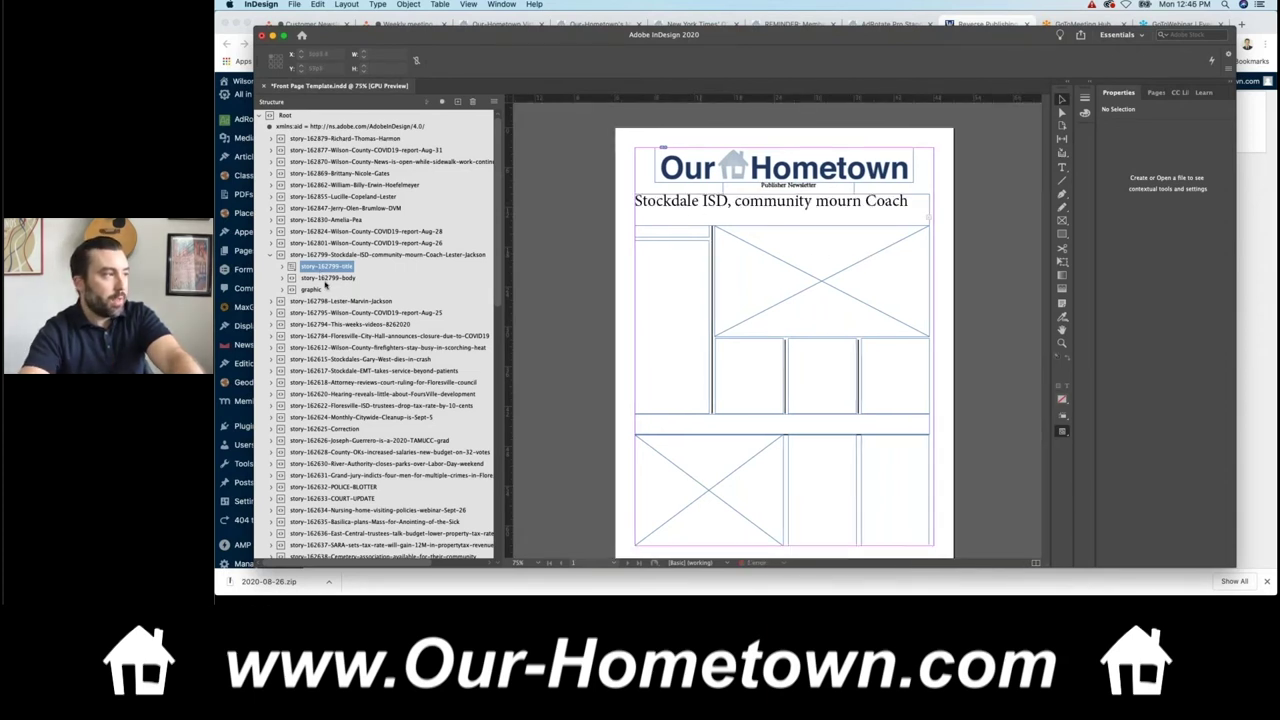
{"action": "left_click", "coordinate": [328, 277]}
{"action": "left_click_drag", "start_coordinate": [328, 277], "coordinate": [690, 322]}
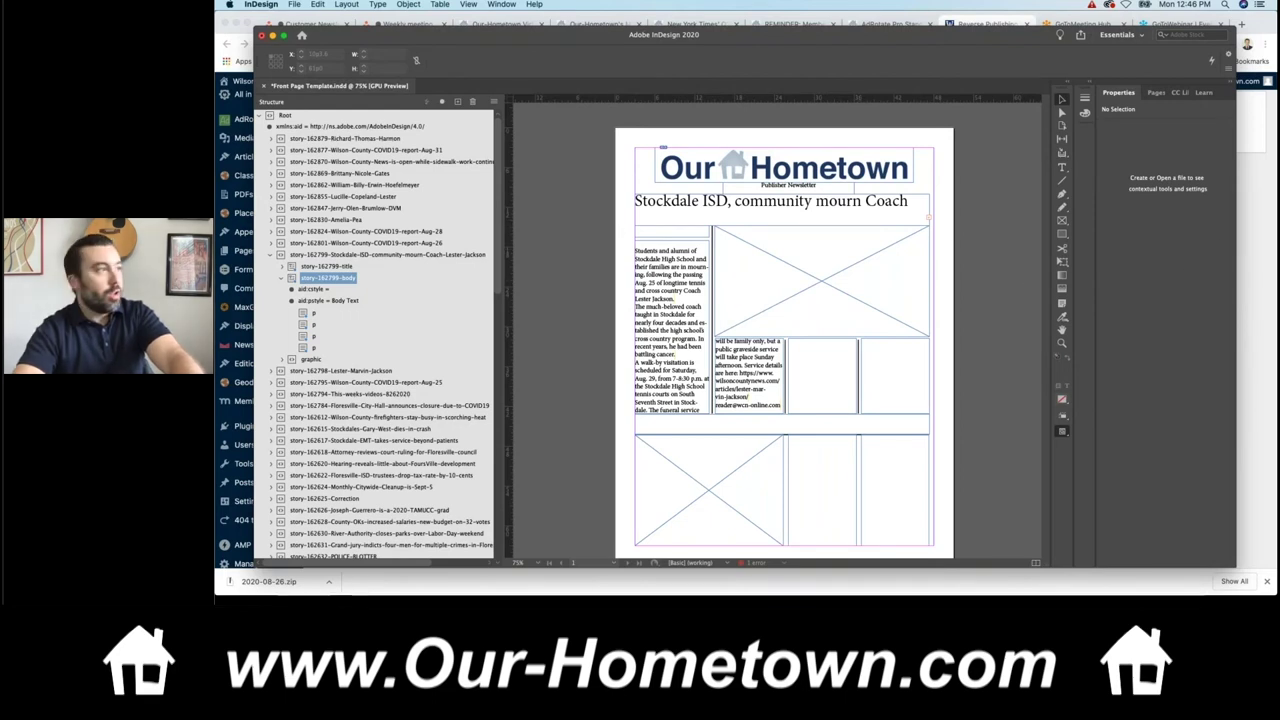
Show the document's paragraph styles and select the Heading 1 style
{"action": "left_click", "coordinate": [297, 5]}
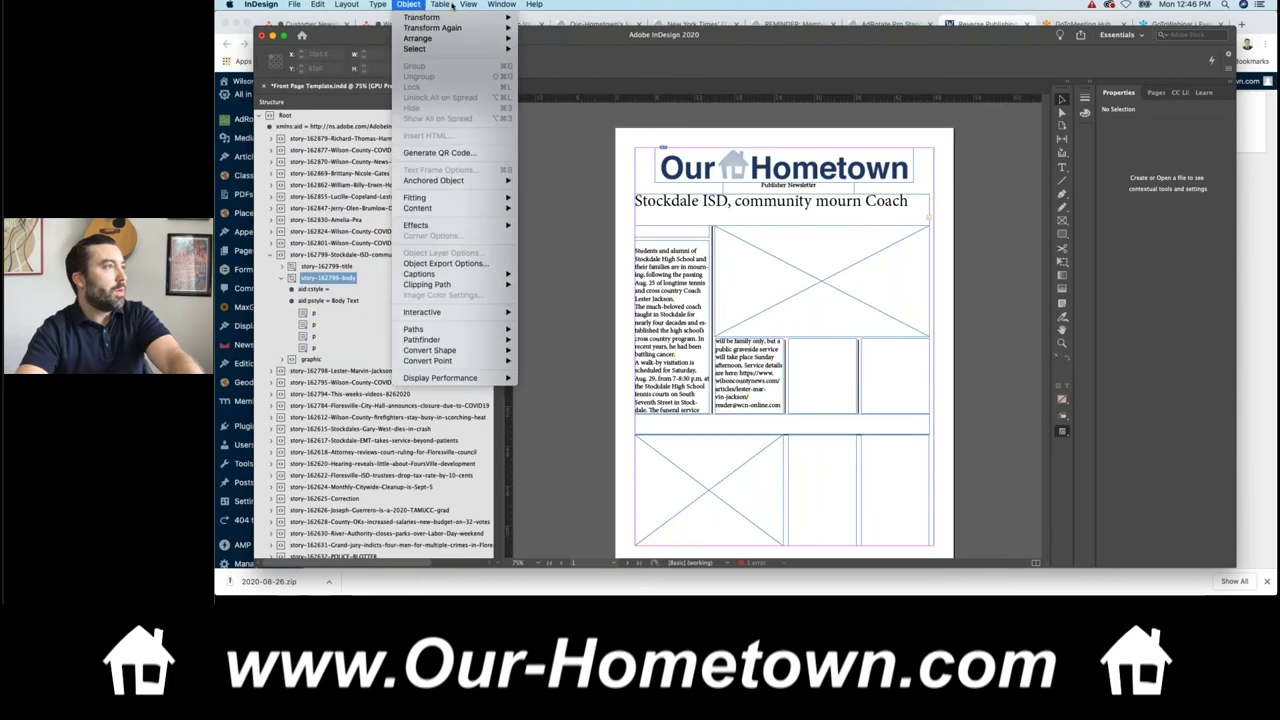
{"action": "mouse_move", "coordinate": [502, 5]}
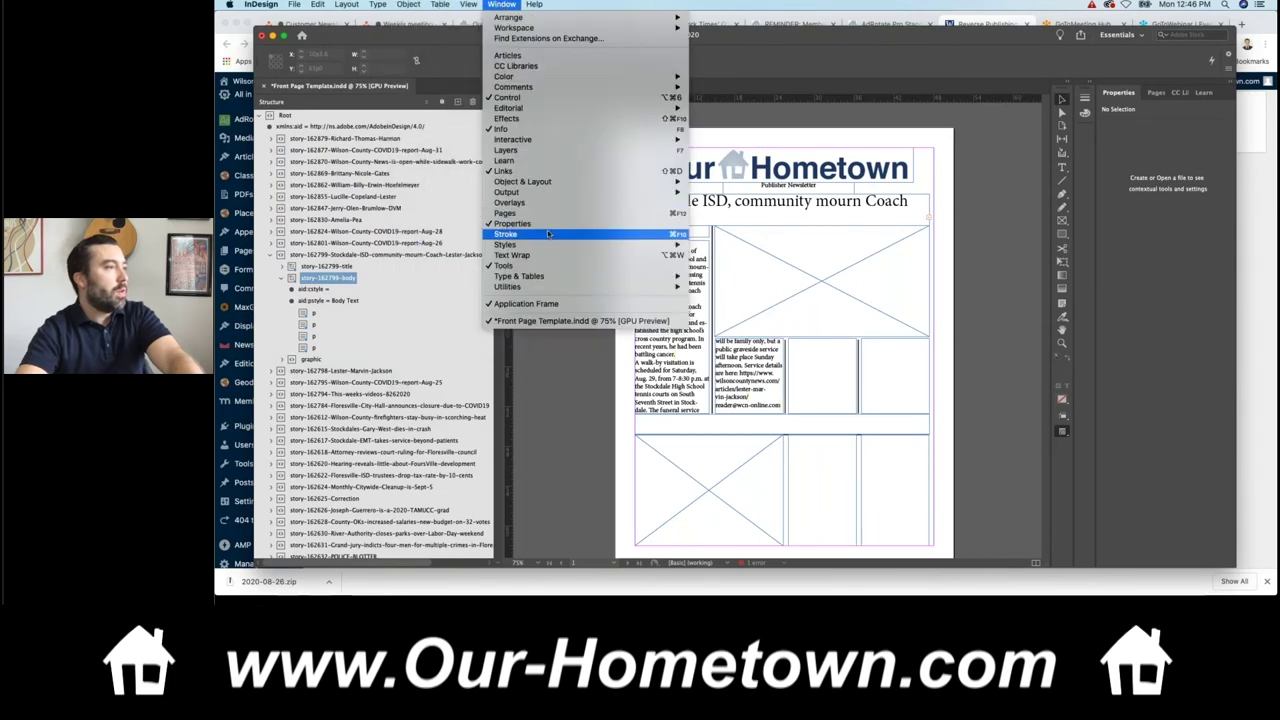
{"action": "mouse_move", "coordinate": [550, 245]}
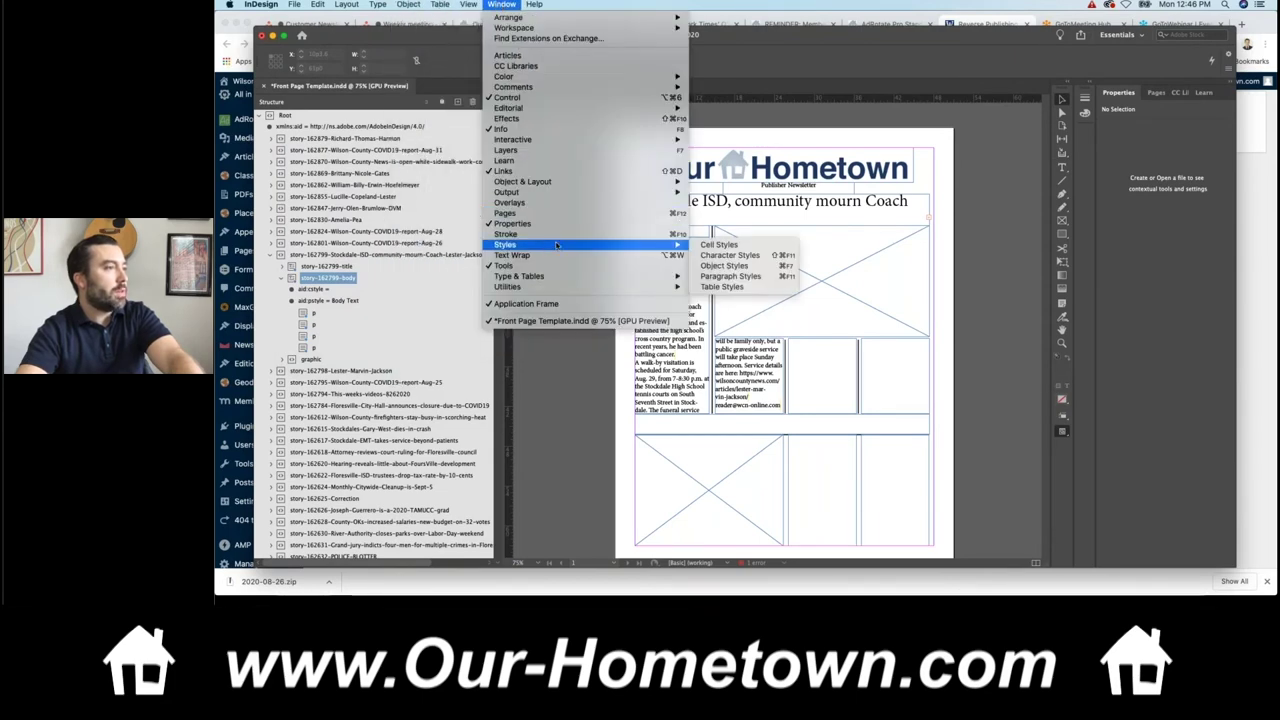
{"action": "left_click", "coordinate": [728, 276]}
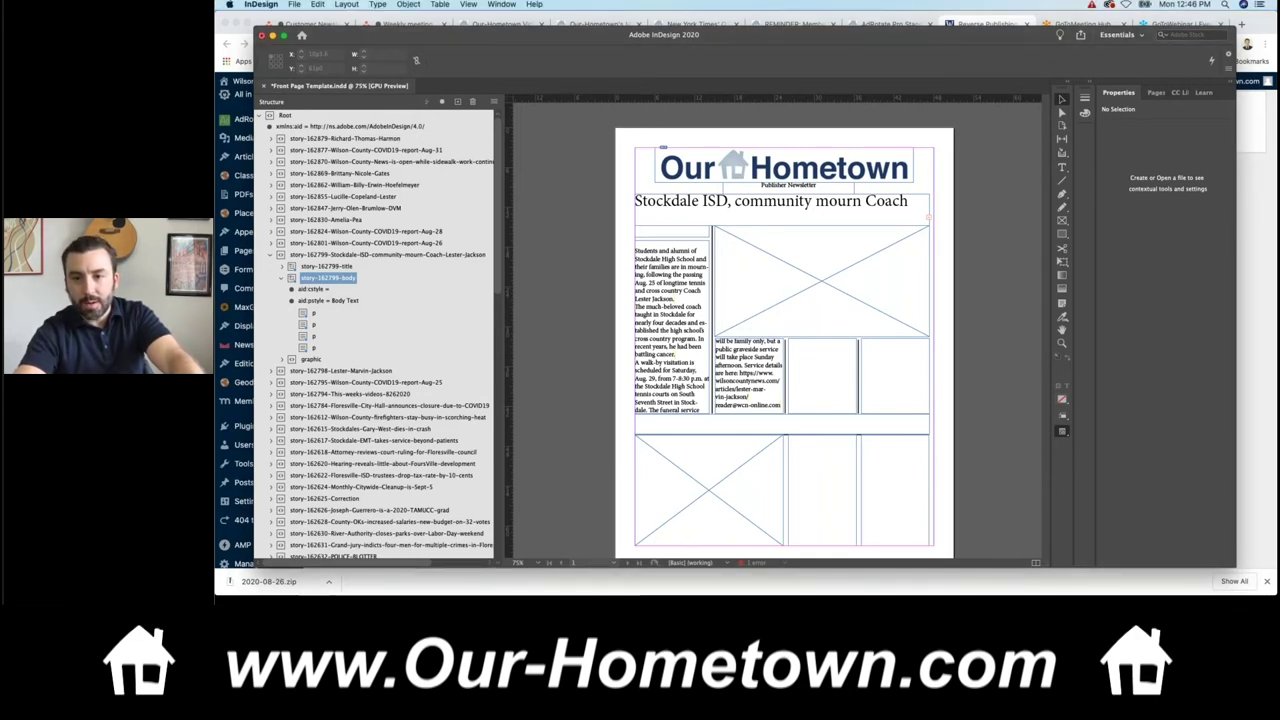
{"action": "key", "text": "F11"}
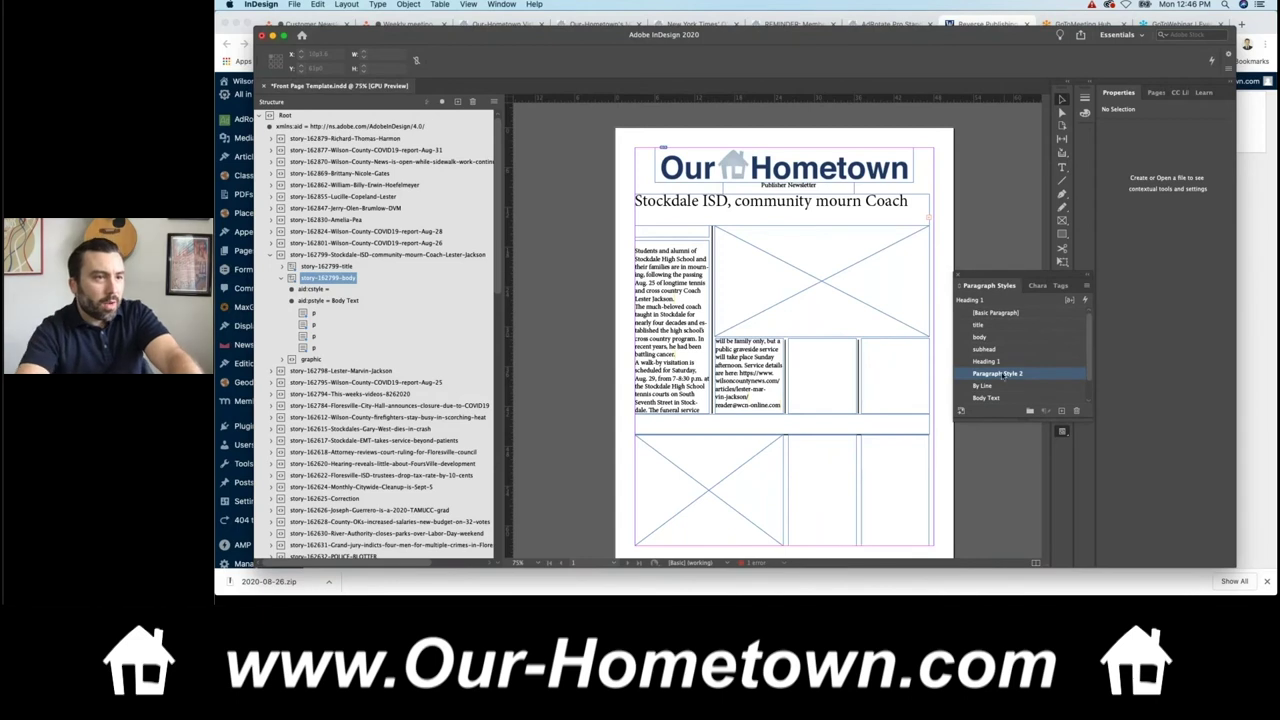
{"action": "left_click", "coordinate": [979, 362]}
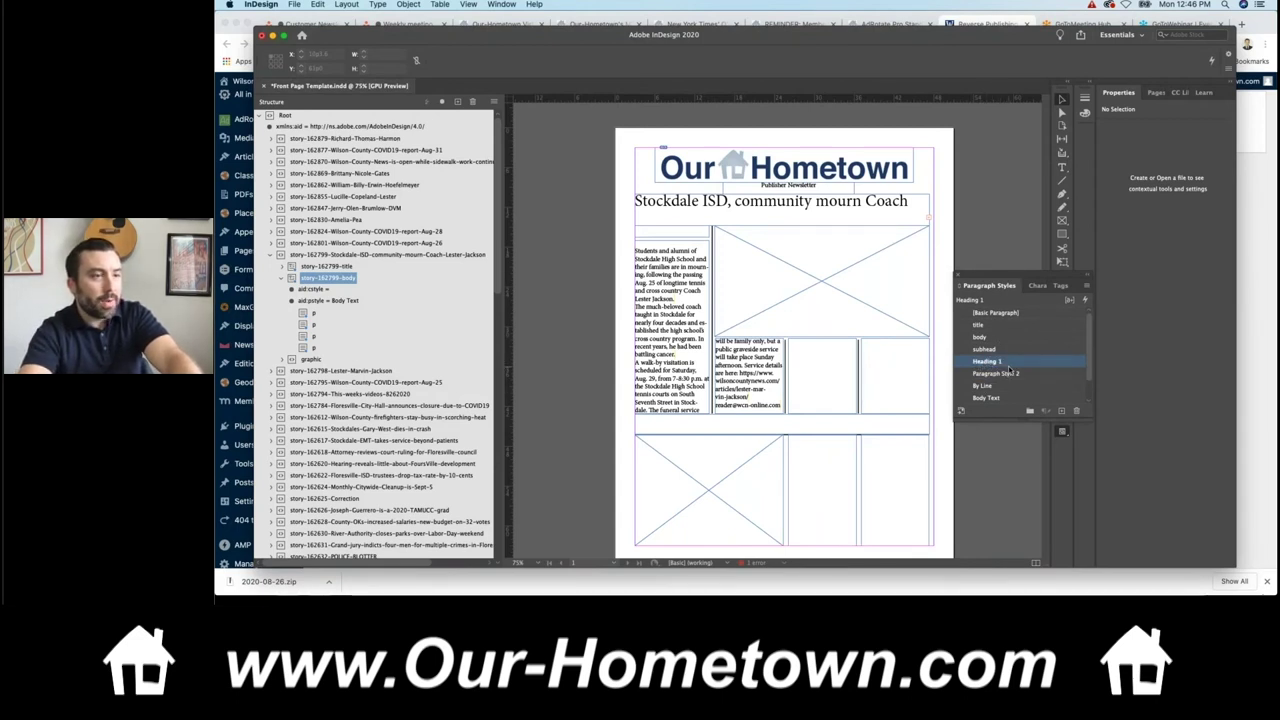
Switch to Chrome to check the Title paragraph style in the Reverse Publishing export form, and return to InDesign
{"action": "left_click", "coordinate": [1253, 320]}
{"action": "left_click", "coordinate": [372, 396]}
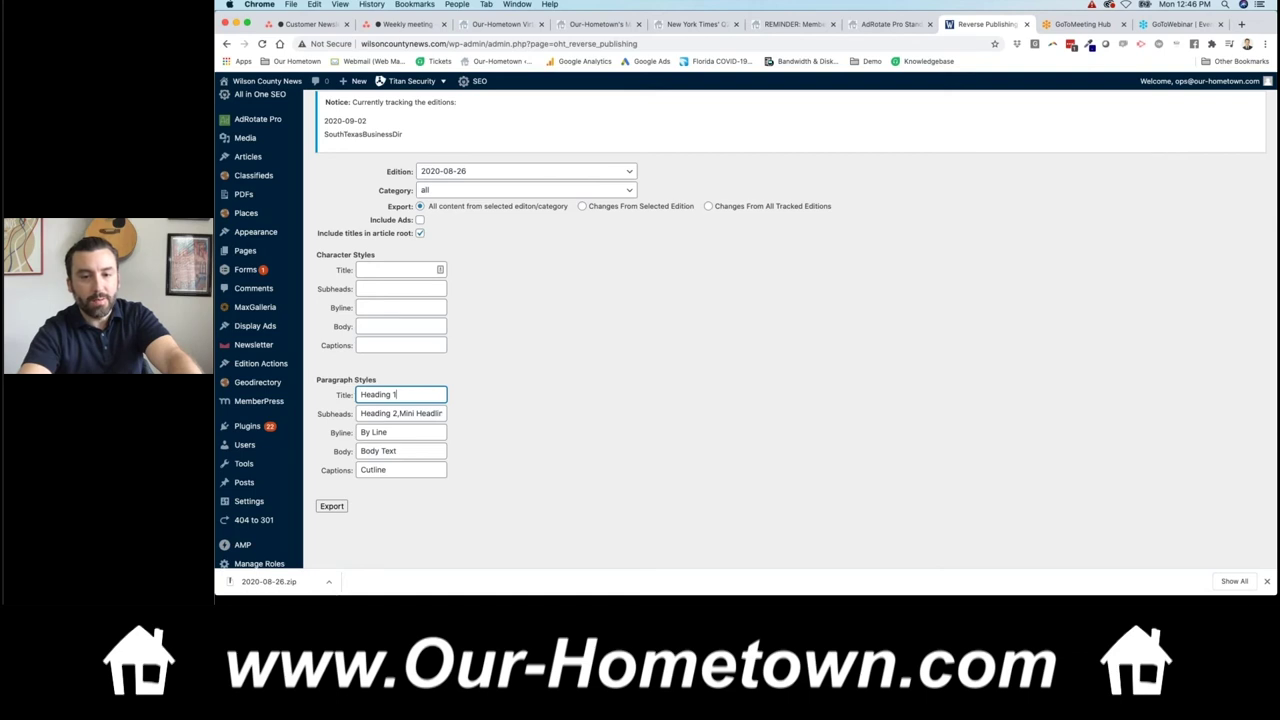
{"action": "key", "text": "super+Tab"}
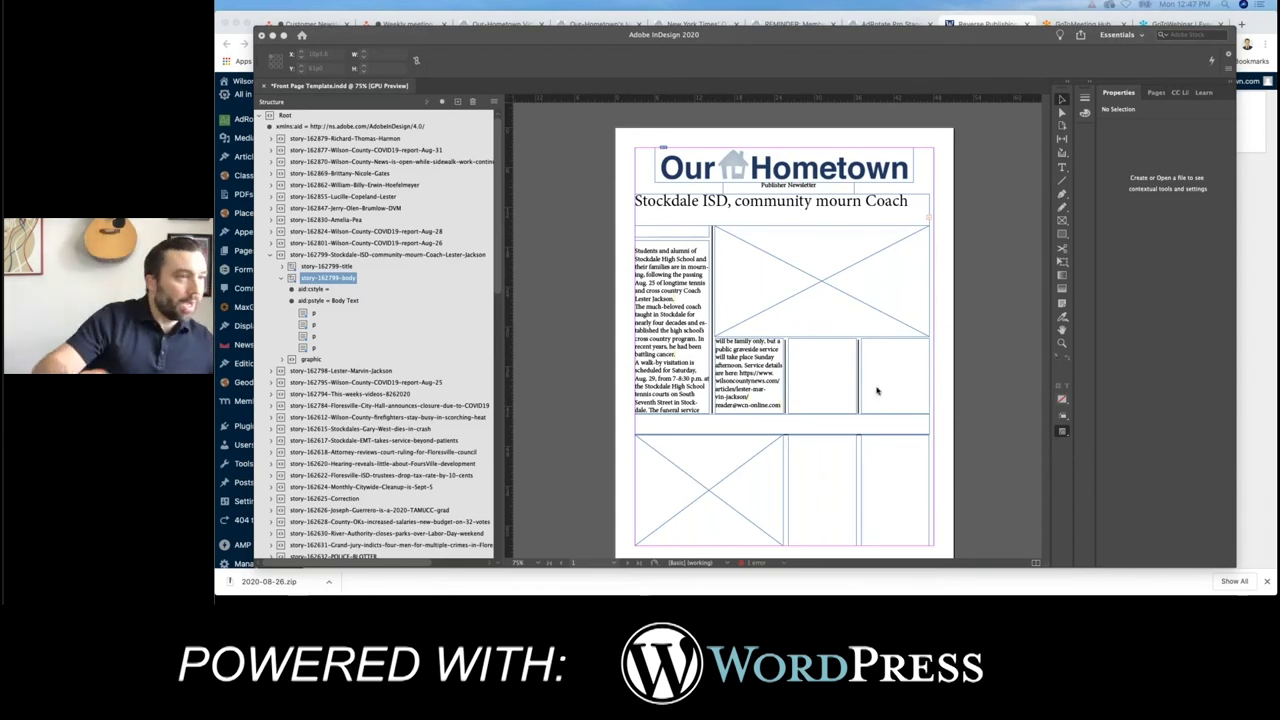
Expand the graphic element of story-162799 and place its image in the large picture frame under the headline
{"action": "left_click", "coordinate": [284, 360]}
{"action": "left_click", "coordinate": [284, 360]}
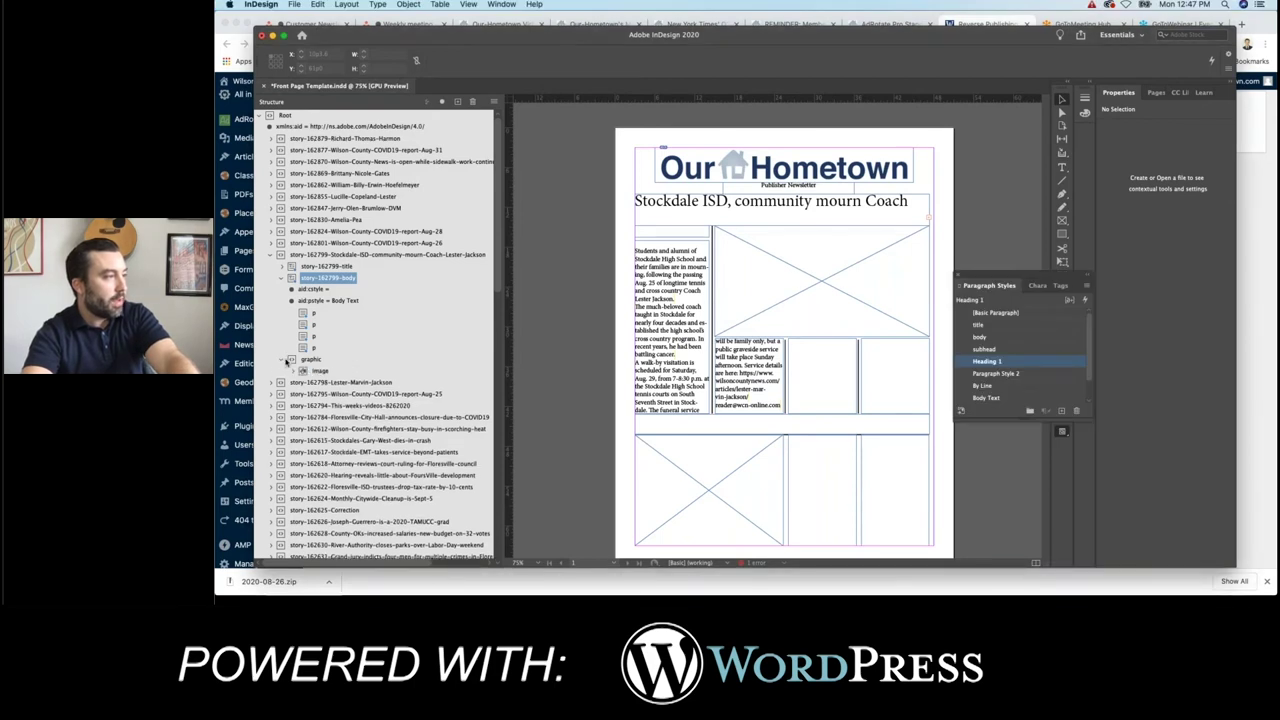
{"action": "left_click", "coordinate": [317, 371]}
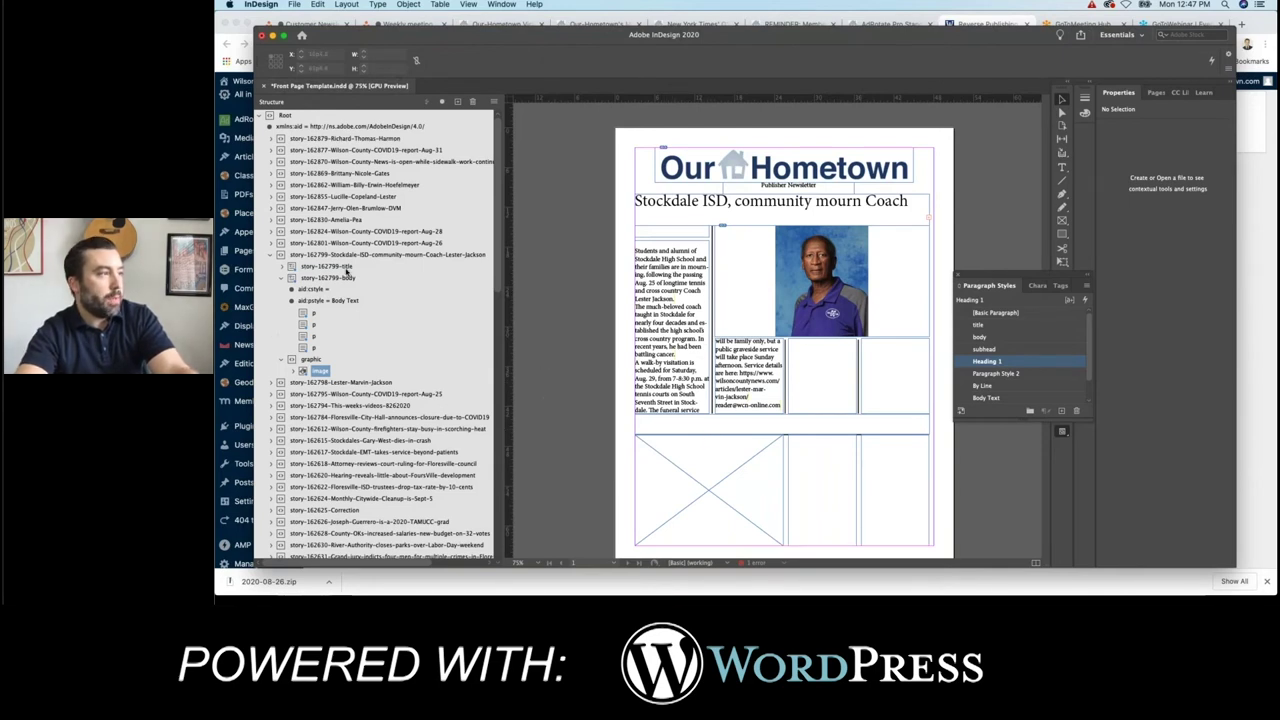
{"action": "left_click", "coordinate": [335, 267]}
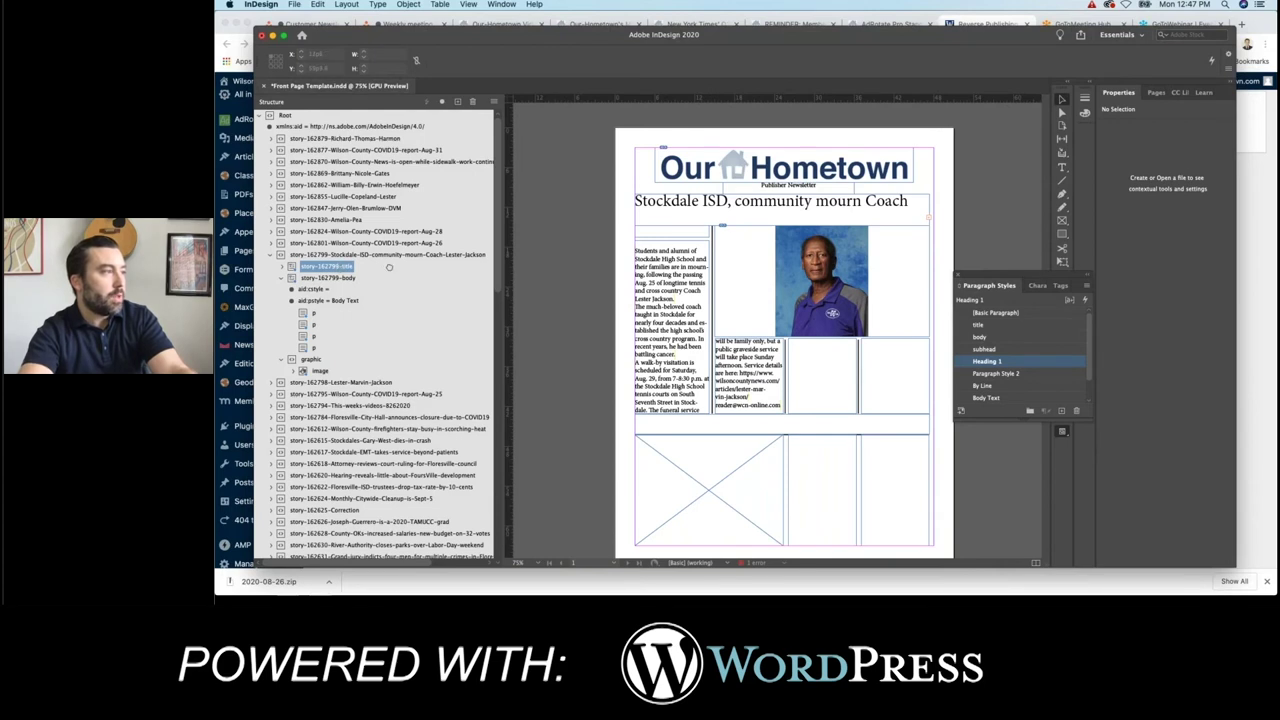
{"action": "left_click", "coordinate": [338, 268]}
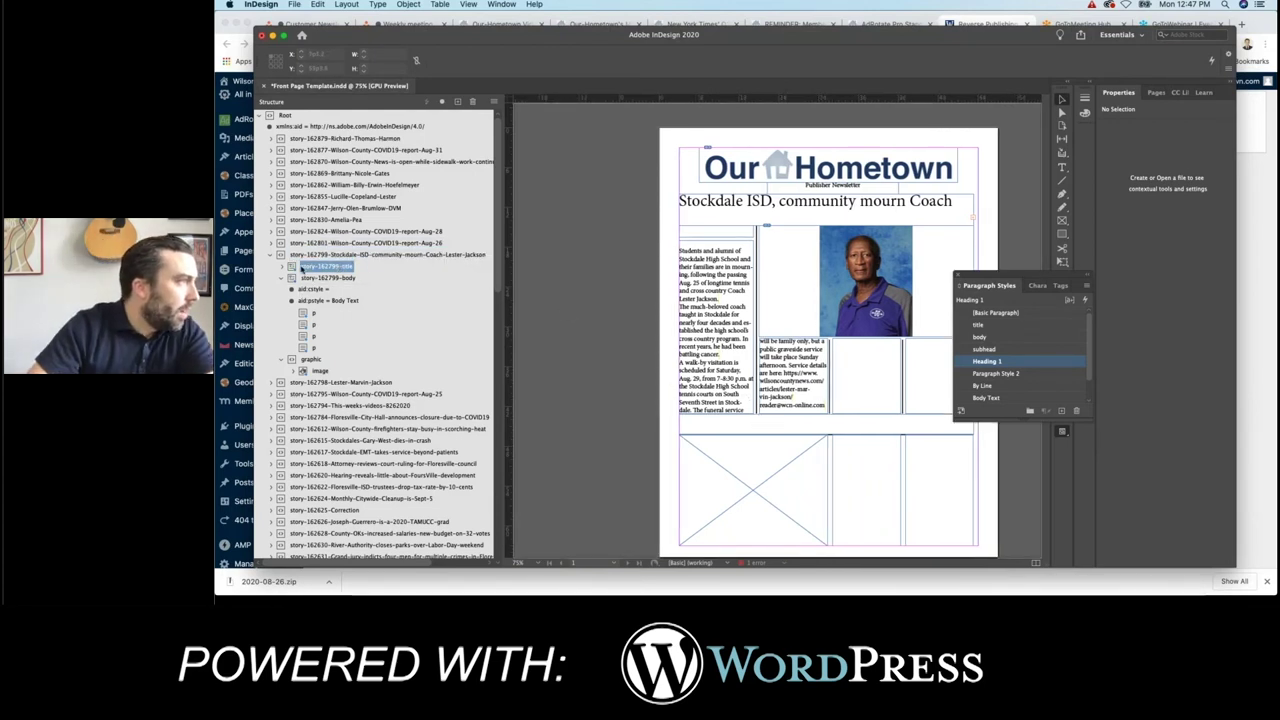
{"action": "left_click", "coordinate": [270, 255]}
{"action": "left_click", "coordinate": [270, 255]}
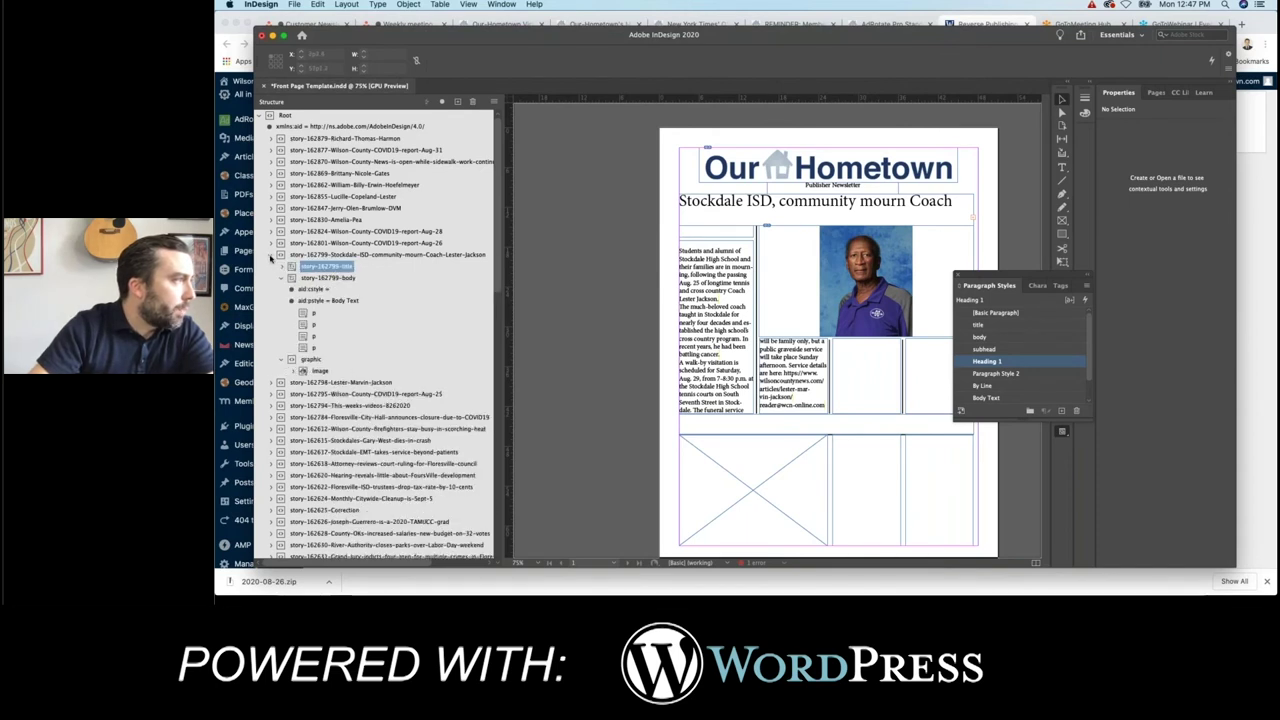